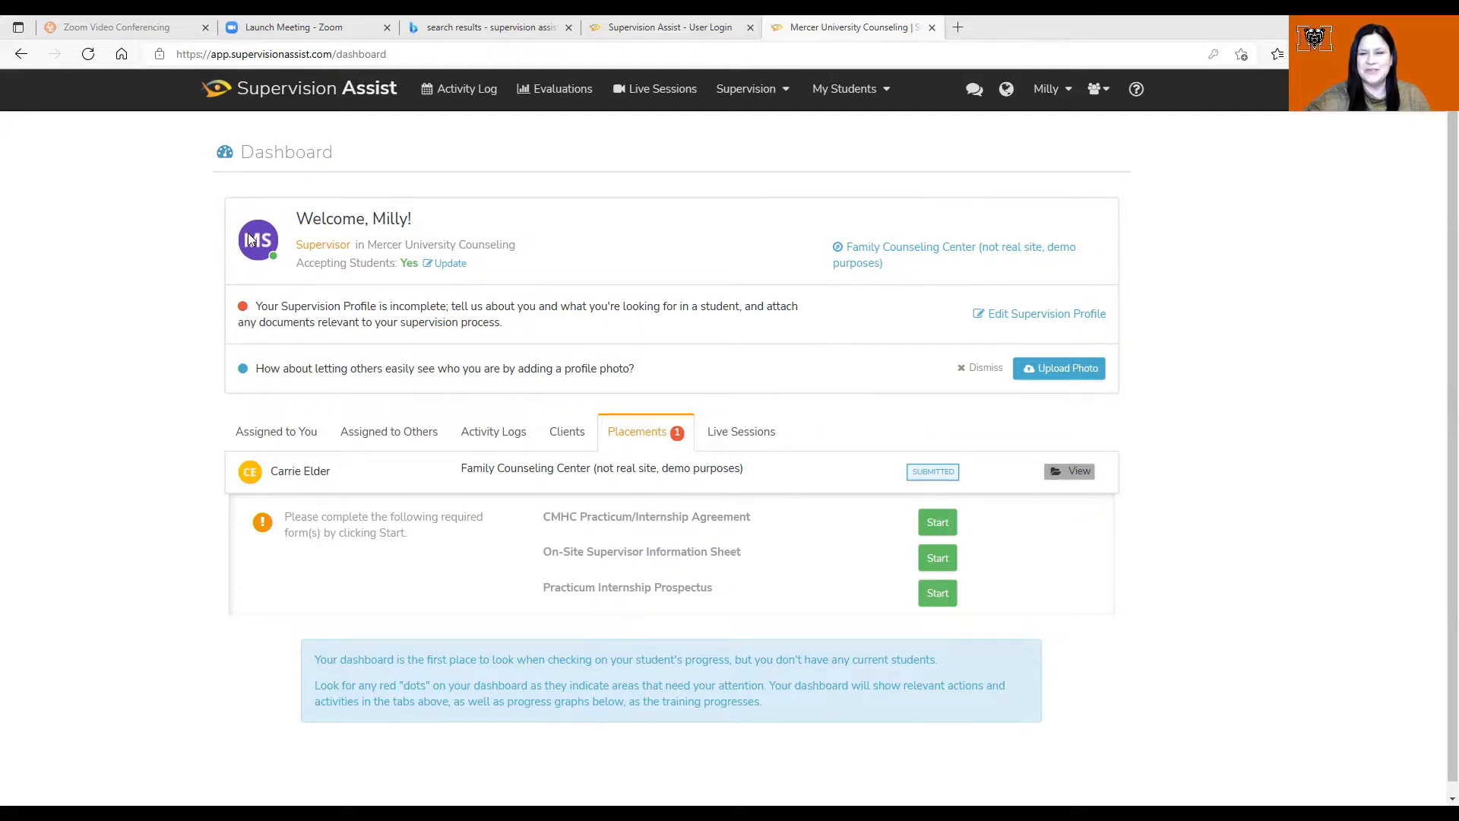
Step: Dismiss the profile-photo suggestion on the Dashboard's Placements tab
{"action": "left_click", "coordinate": [984, 368]}
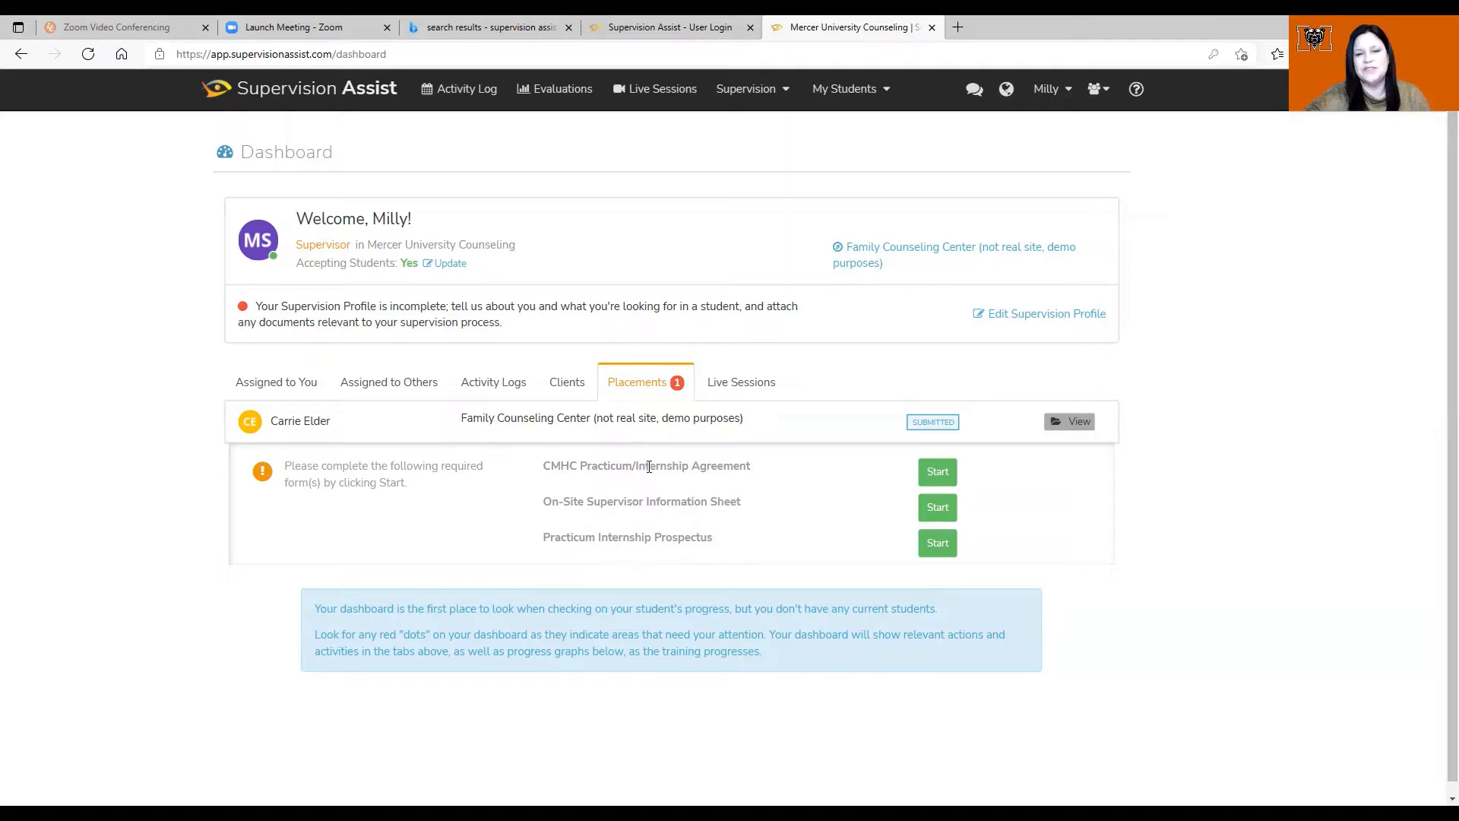
Step: Start the CMHC Practicum/Internship Agreement from the required forms list
{"action": "left_click", "coordinate": [943, 477]}
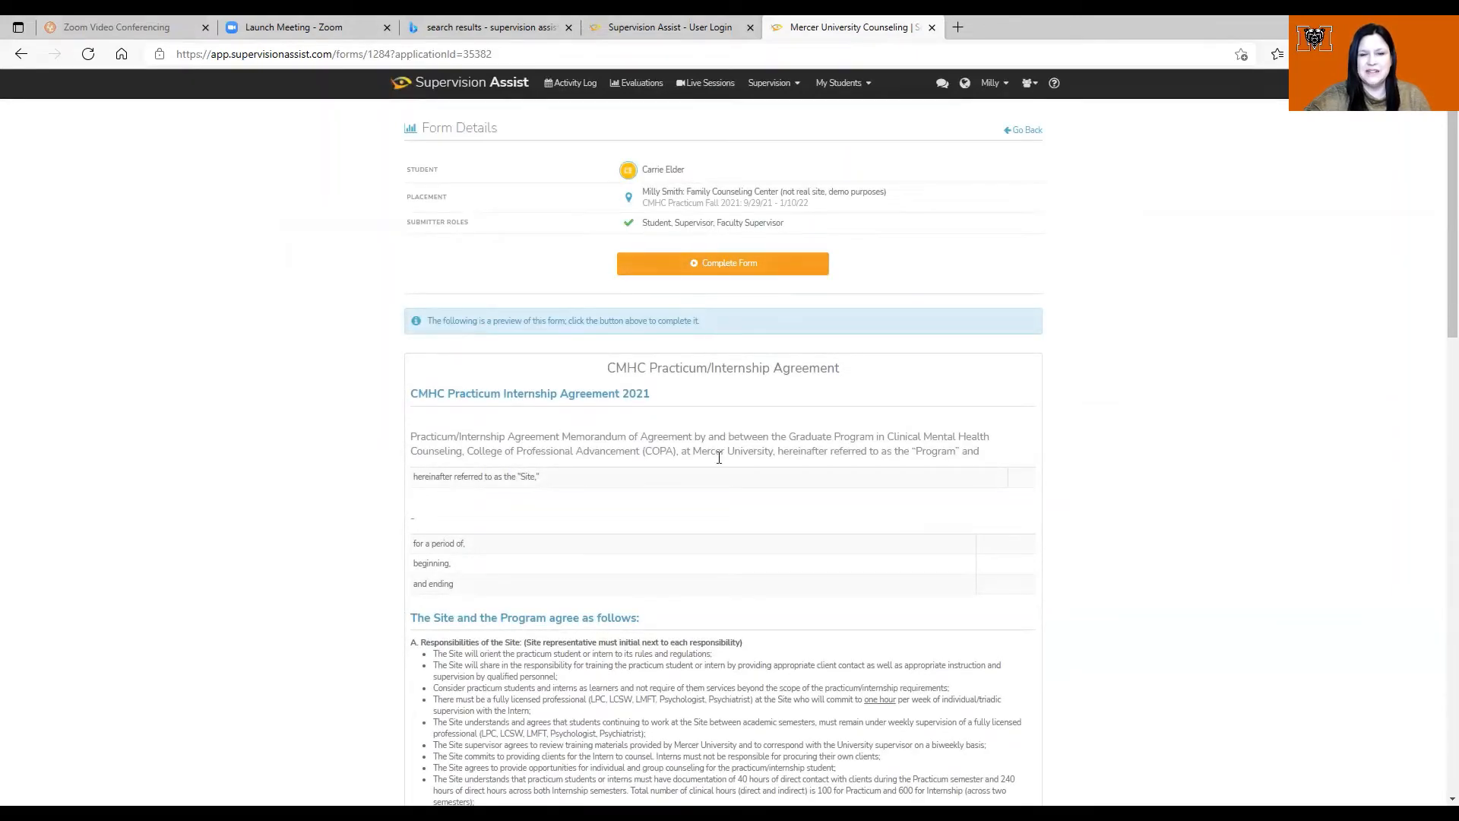
Step: Launch the agreement survey prefilled with Family Center, 3 semesters, January 5, 2021 to May 5, 2022
{"action": "left_click", "coordinate": [727, 269]}
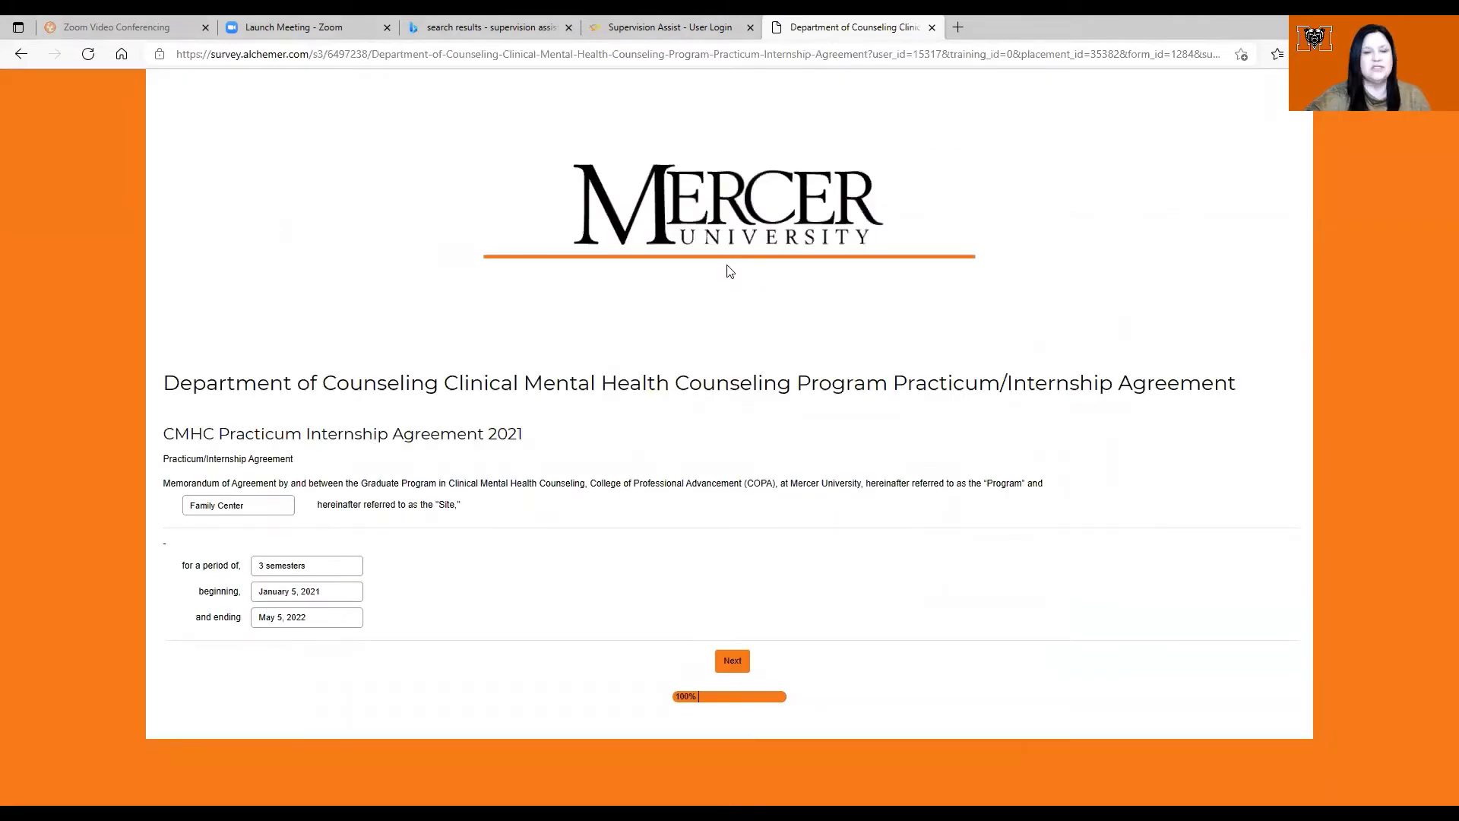
Step: Page through the Site, Program and Student responsibilities sections of the agreement
{"action": "left_click", "coordinate": [731, 661]}
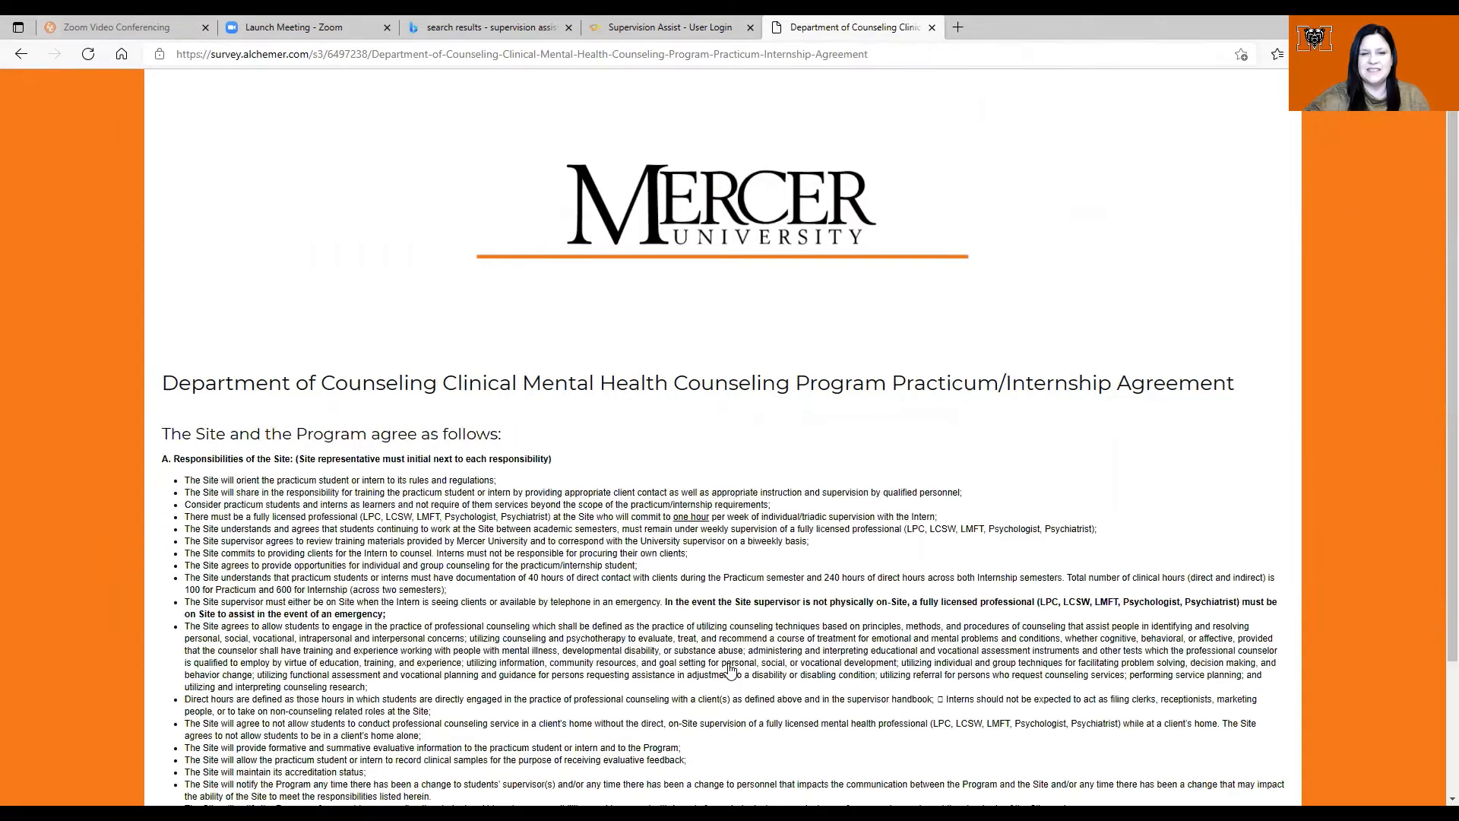
{"action": "scroll", "coordinate": [1437, 304], "scroll_direction": "down", "scroll_amount": 2}
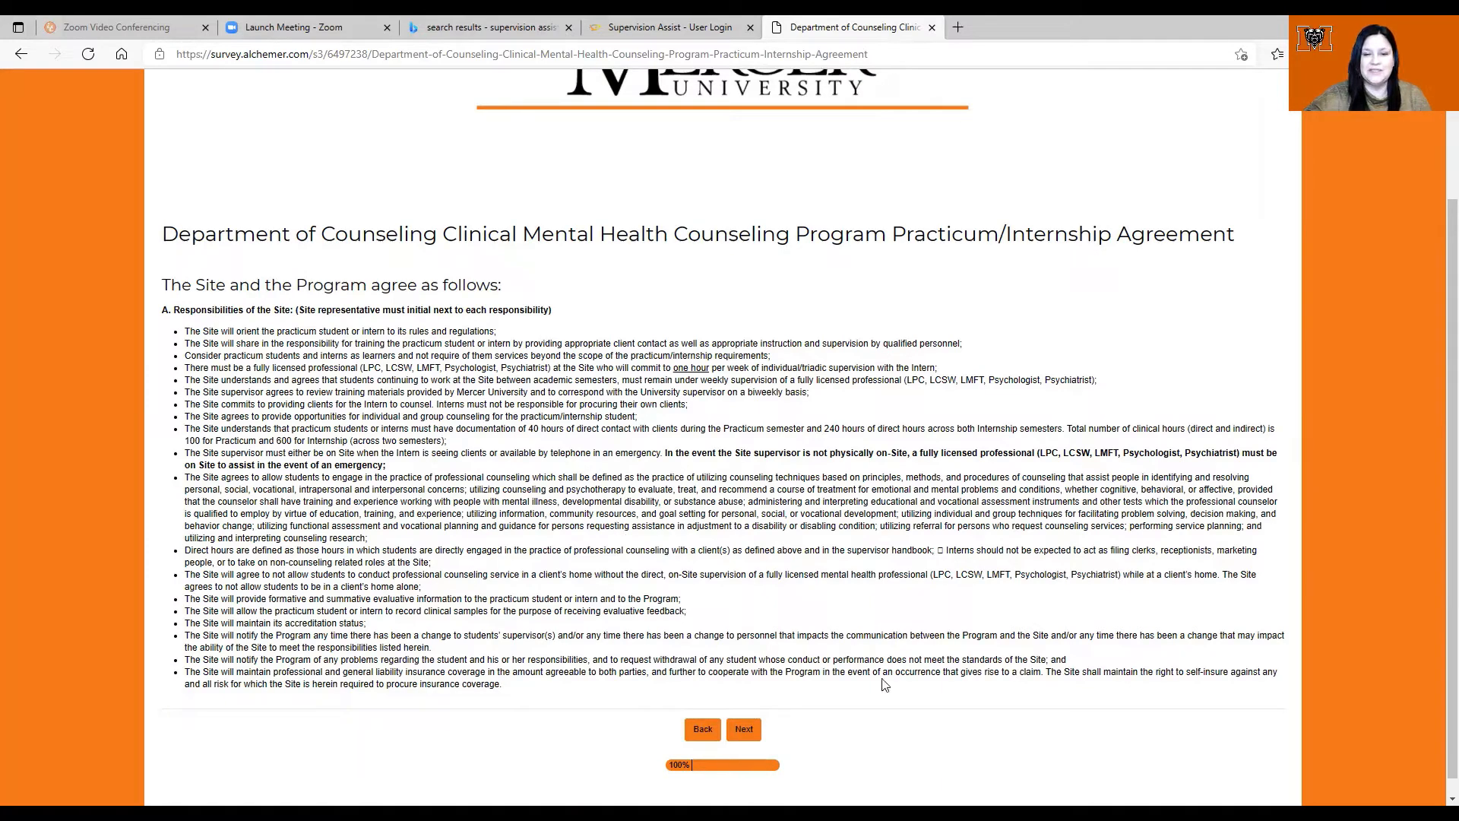
{"action": "left_click", "coordinate": [750, 731]}
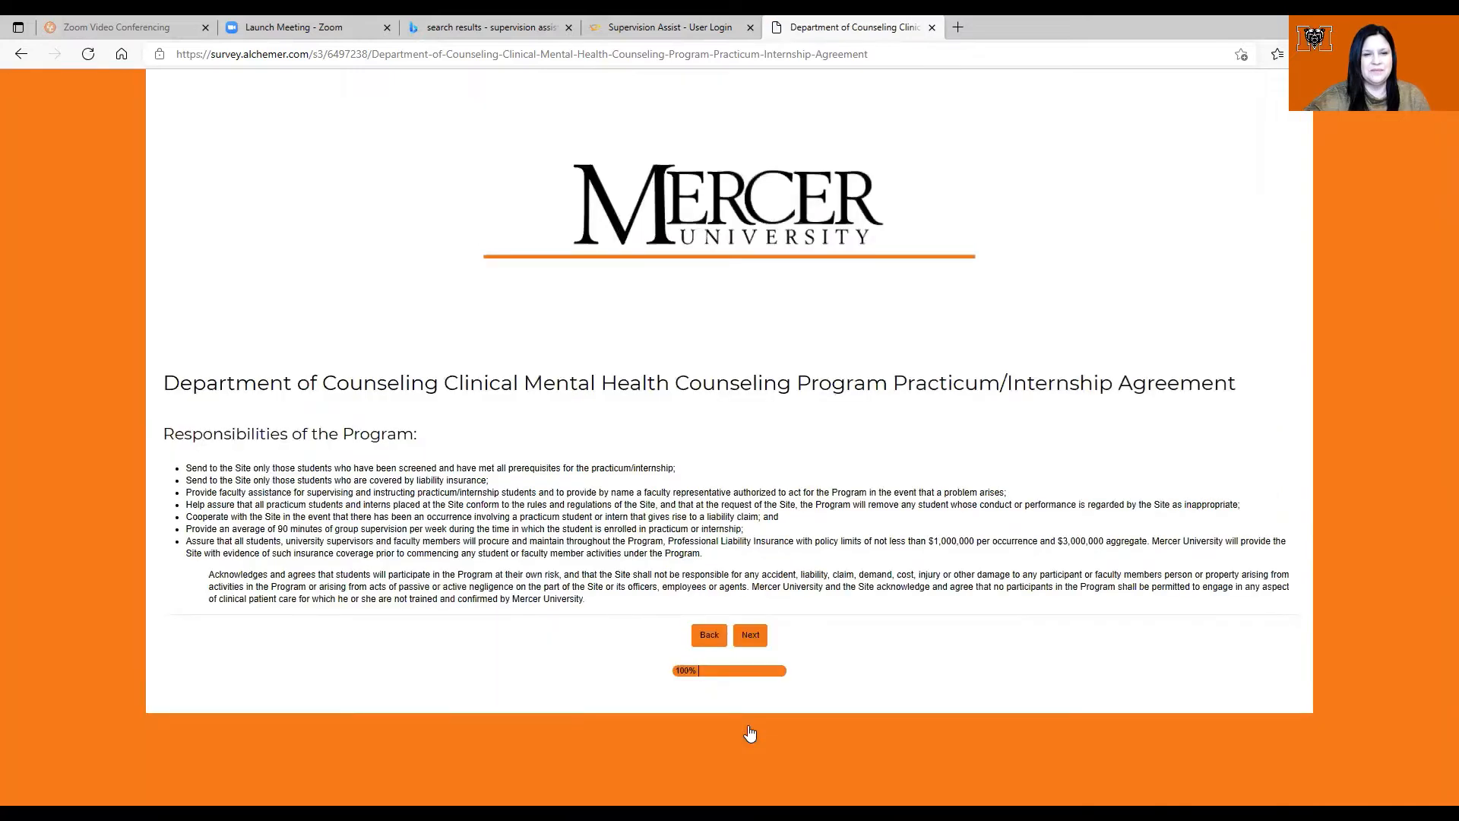
{"action": "left_click", "coordinate": [751, 636]}
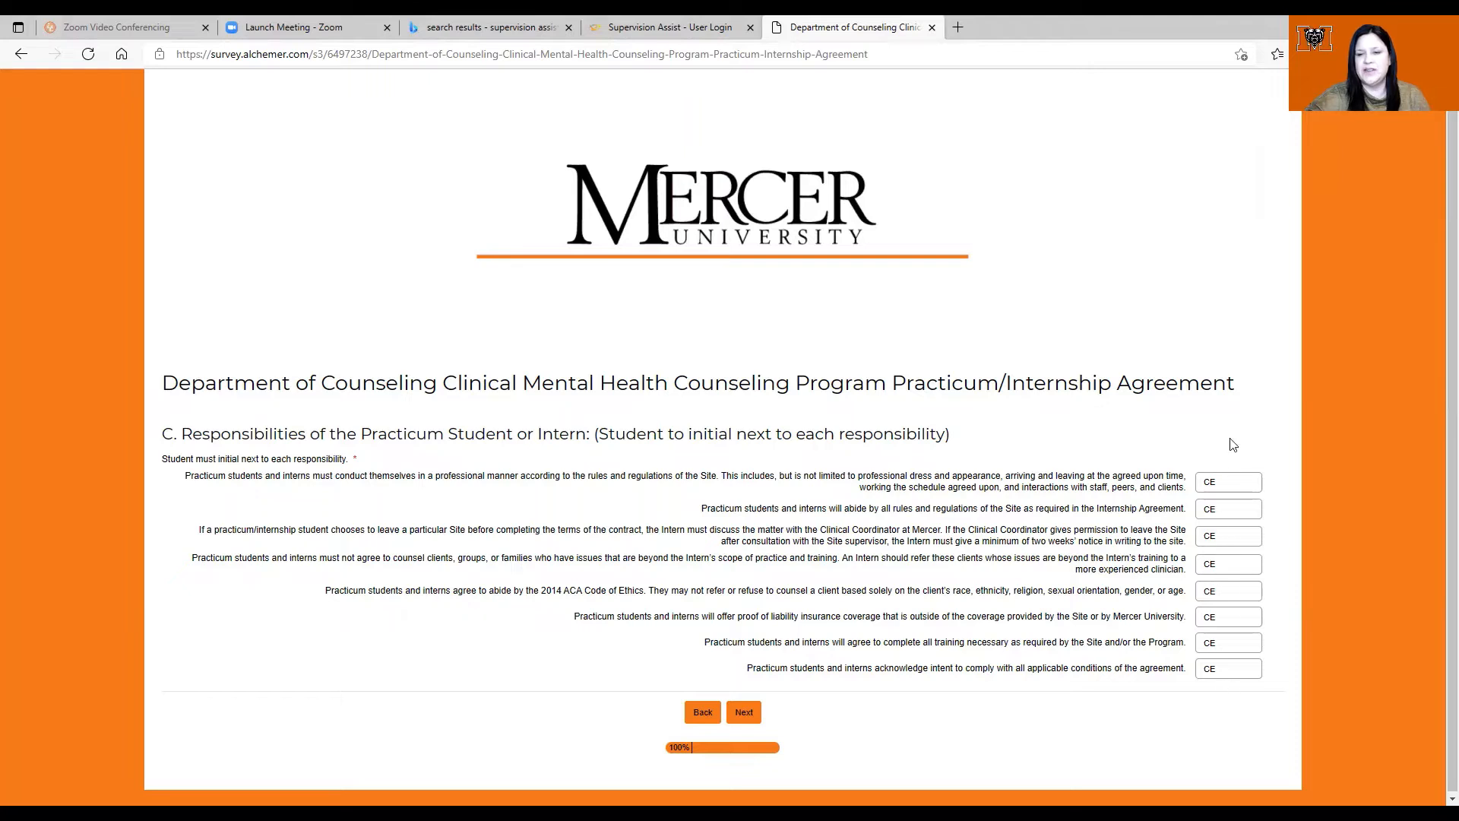
{"action": "left_click", "coordinate": [744, 713]}
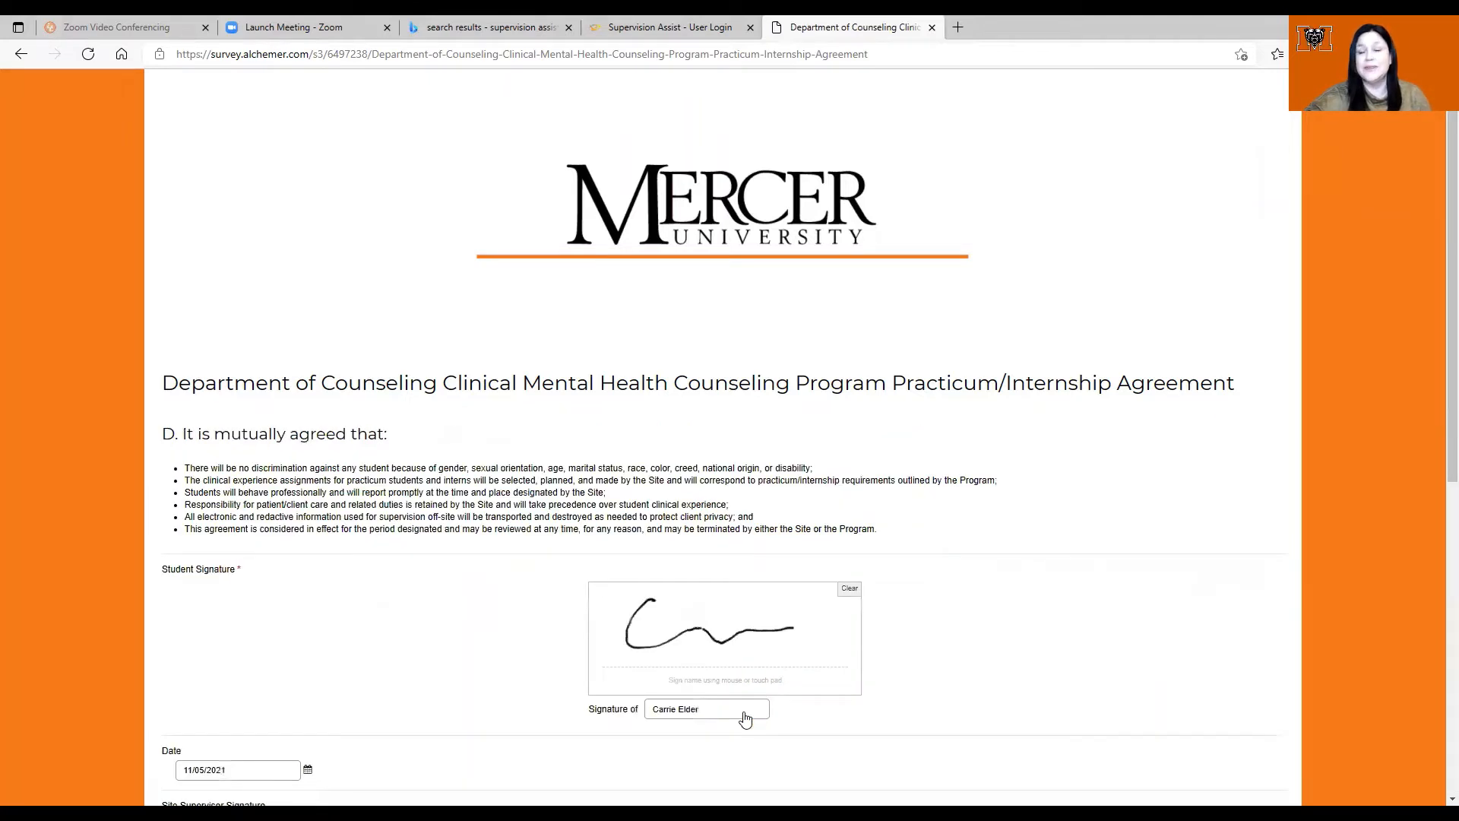
Step: Draw the site supervisor's signature, enter their printed name, and date it 11/06/2021
{"action": "left_click_drag", "start_coordinate": [1451, 266], "coordinate": [1437, 306]}
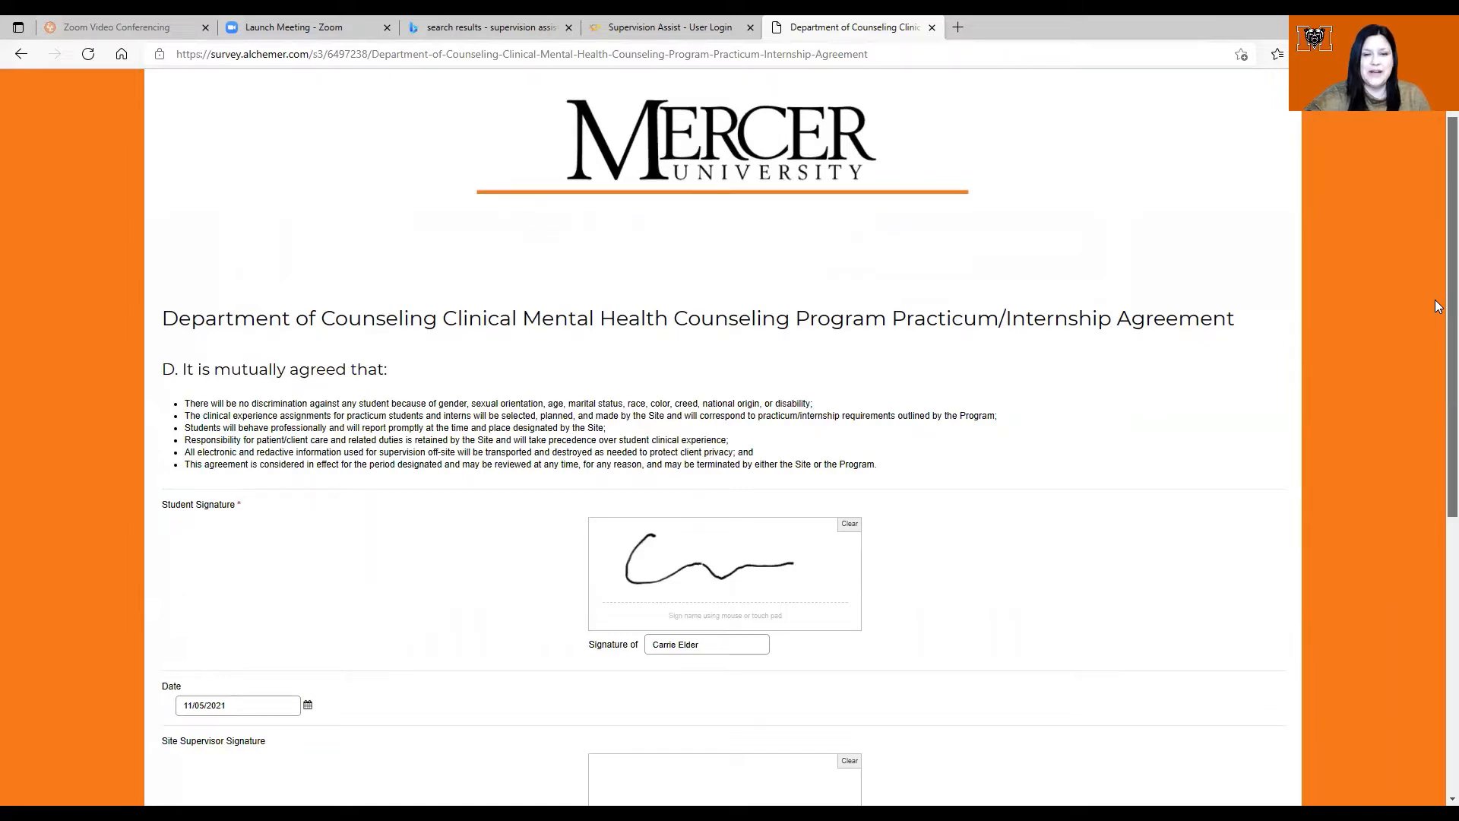
{"action": "scroll", "coordinate": [1436, 315], "scroll_direction": "down", "scroll_amount": 1}
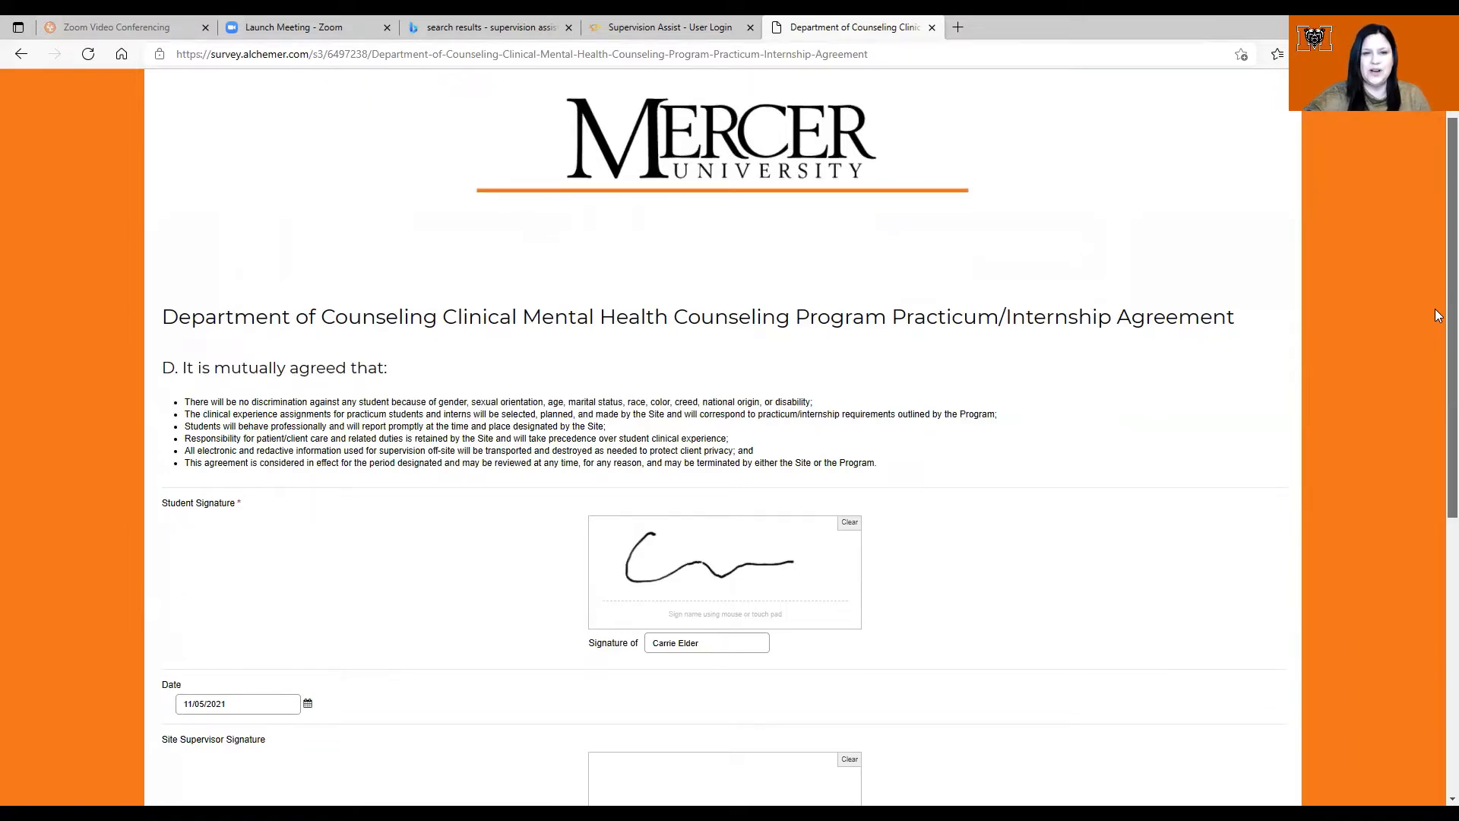
{"action": "scroll", "coordinate": [1437, 342], "scroll_direction": "down", "scroll_amount": 1}
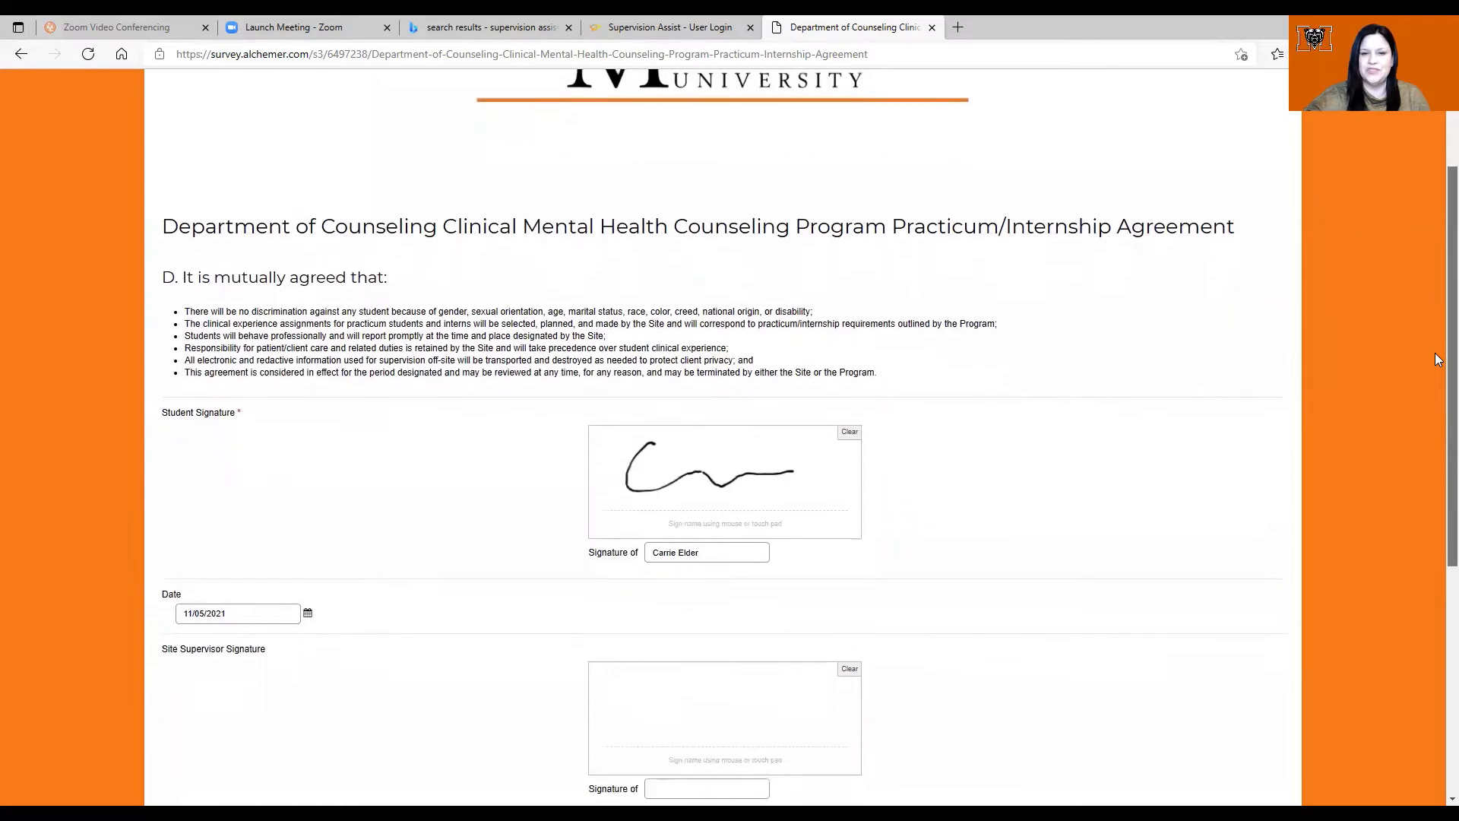
{"action": "scroll", "coordinate": [1437, 360], "scroll_direction": "down", "scroll_amount": 3}
{"action": "scroll", "coordinate": [1430, 439], "scroll_direction": "up", "scroll_amount": 3}
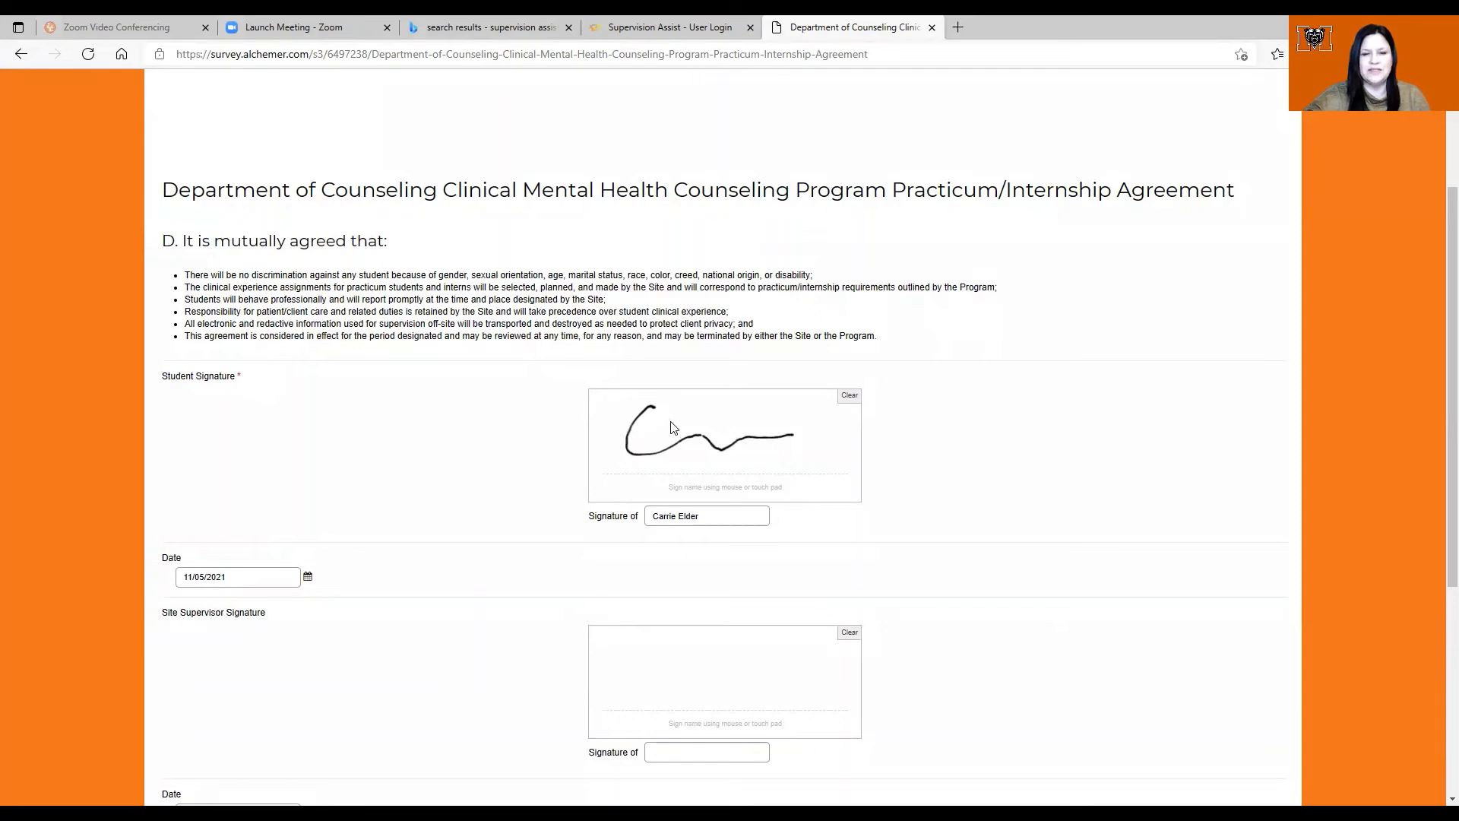
{"action": "mouse_move", "coordinate": [1448, 450]}
{"action": "left_mouse_down"}
{"action": "mouse_move", "coordinate": [1436, 350]}
{"action": "mouse_move", "coordinate": [1436, 583]}
{"action": "left_mouse_up"}
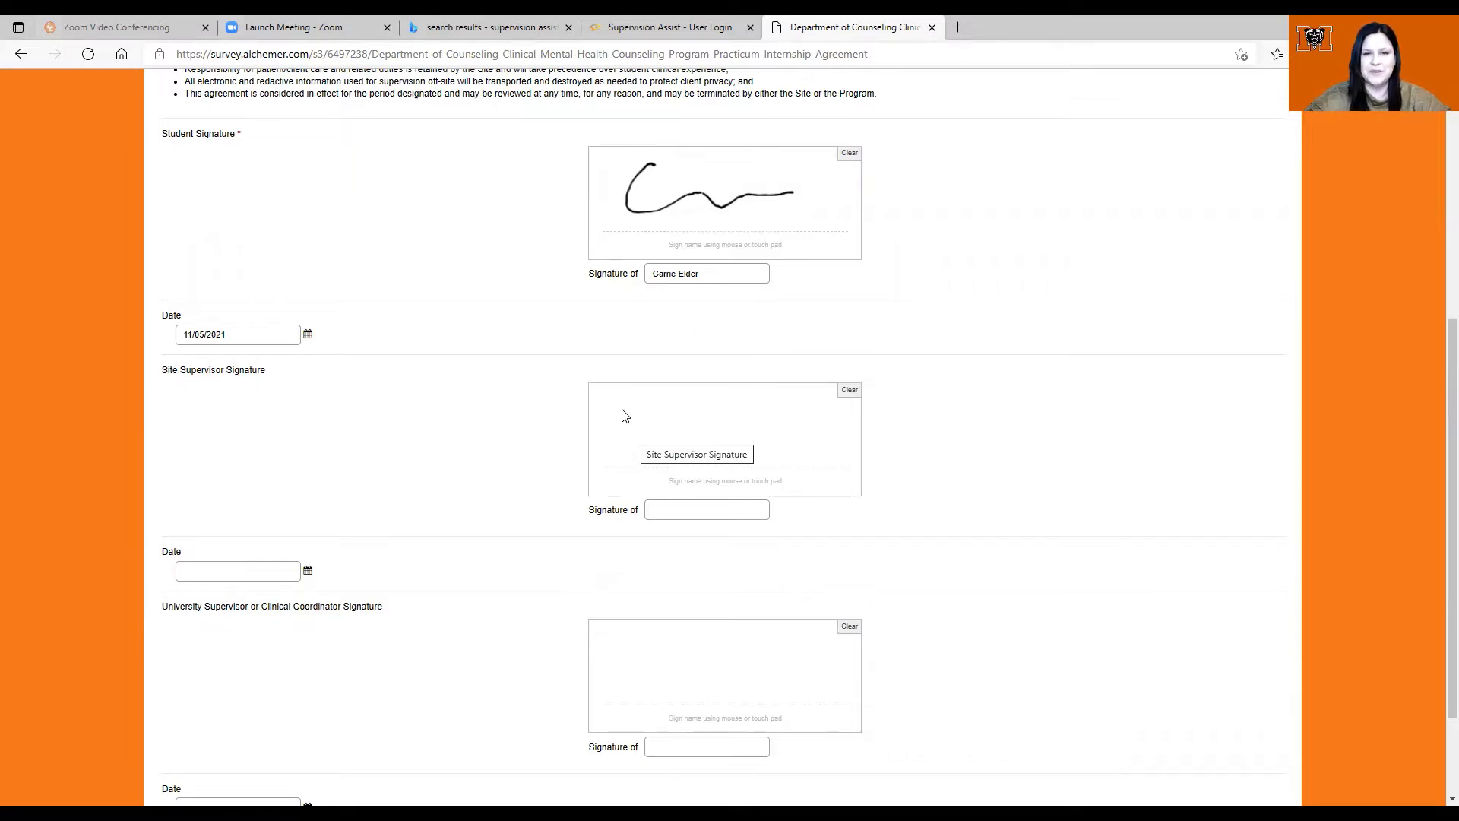
{"action": "mouse_move", "coordinate": [622, 417]}
{"action": "left_mouse_down"}
{"action": "mouse_move", "coordinate": [628, 401]}
{"action": "mouse_move", "coordinate": [780, 430]}
{"action": "left_mouse_up"}
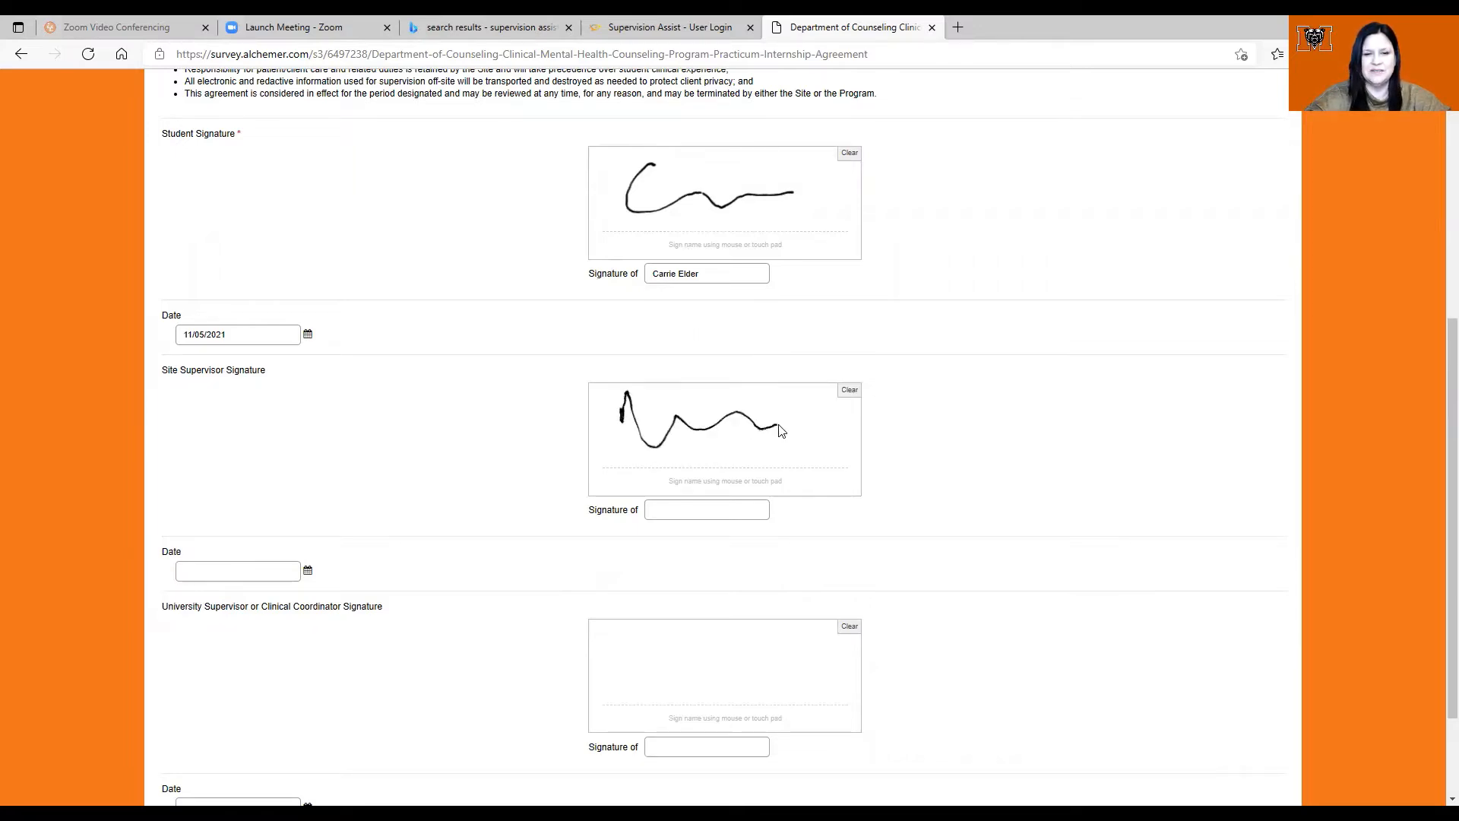
{"action": "left_click", "coordinate": [693, 510]}
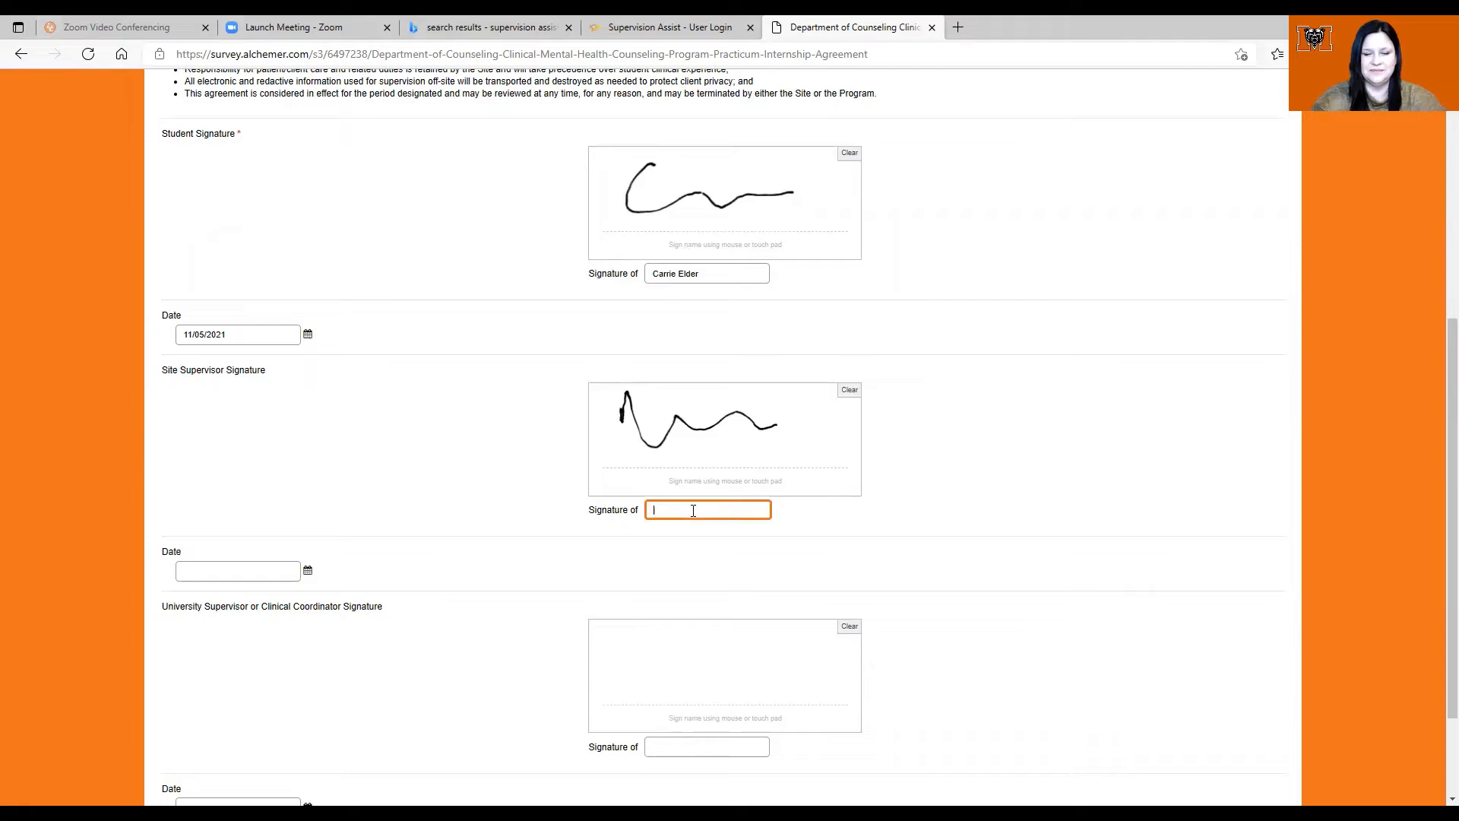
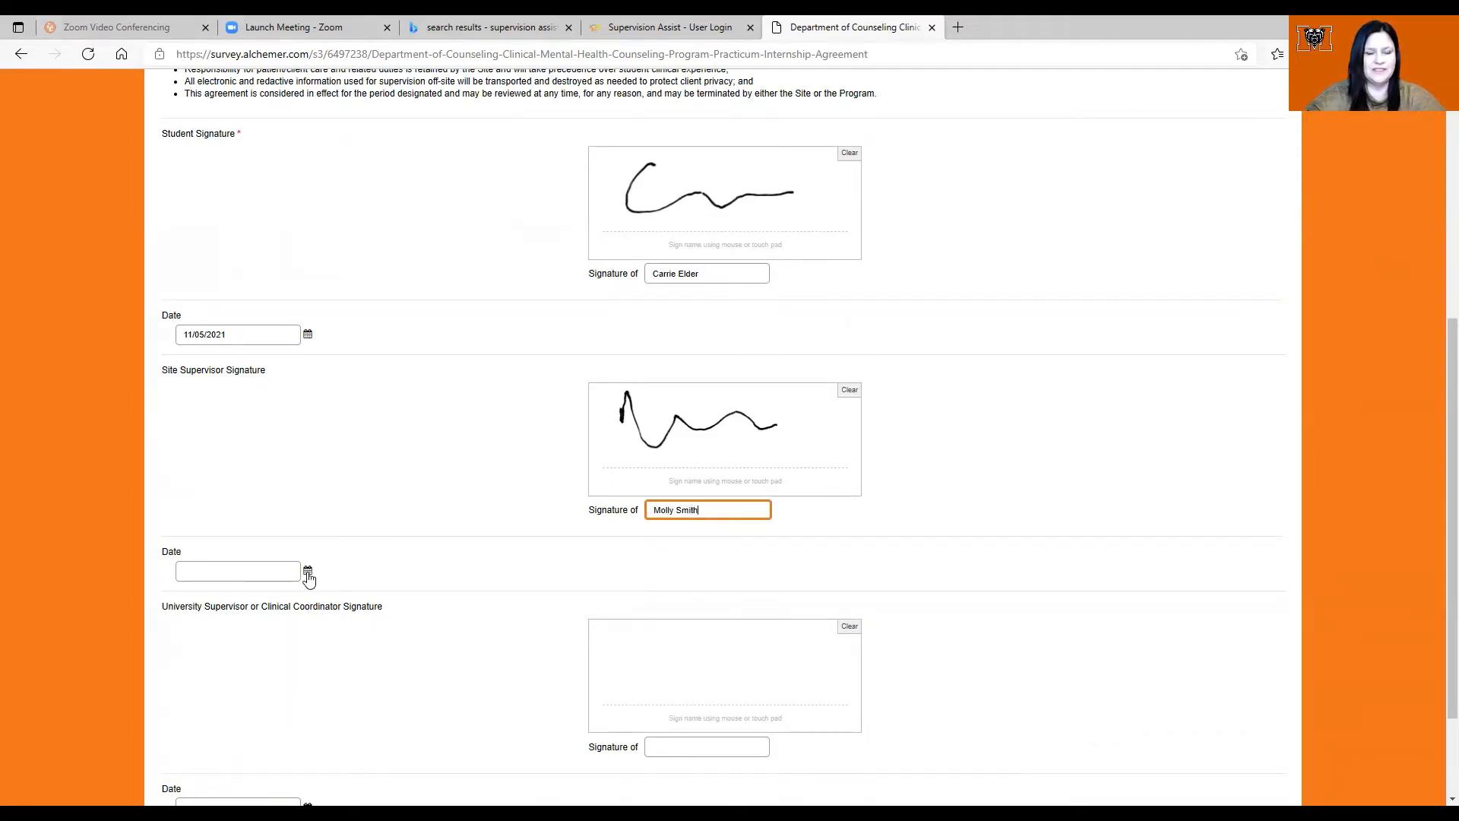
{"action": "left_click", "coordinate": [307, 571]}
{"action": "left_click", "coordinate": [299, 641]}
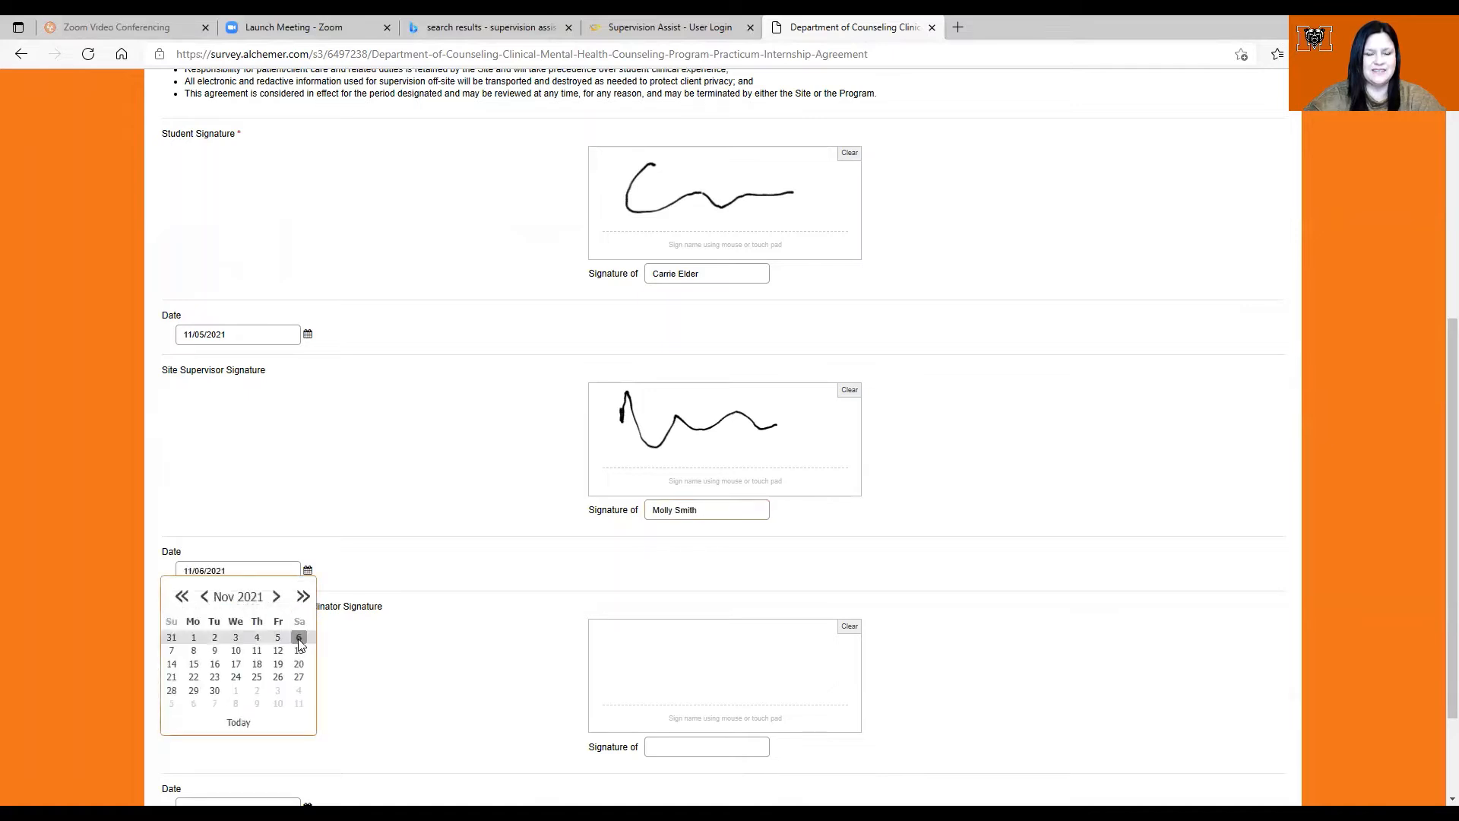
{"action": "scroll", "coordinate": [446, 739], "scroll_direction": "down", "scroll_amount": 2}
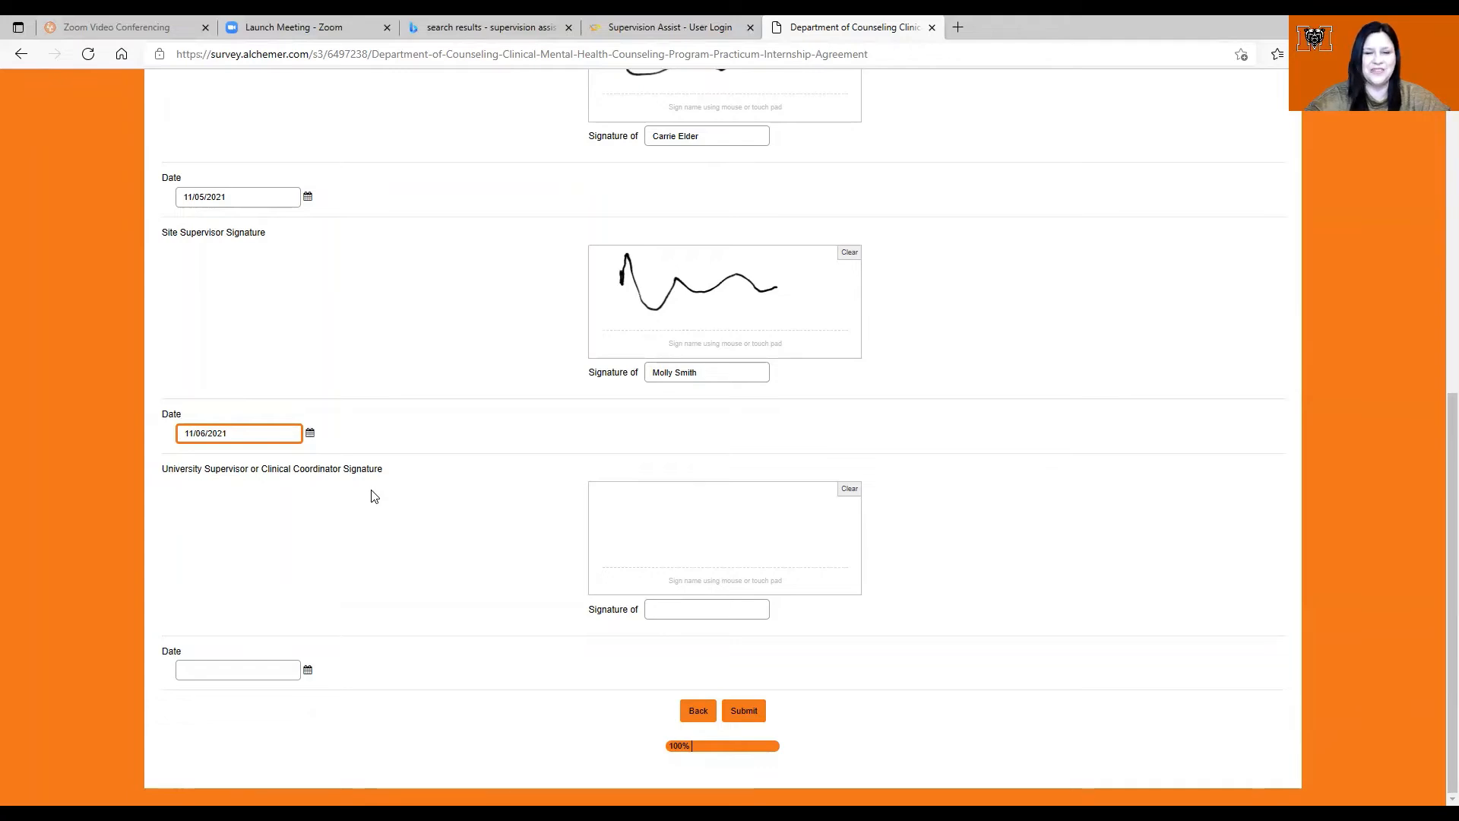
Step: Submit the signed agreement and return to the Supervision Assist Dashboard
{"action": "left_click", "coordinate": [743, 709]}
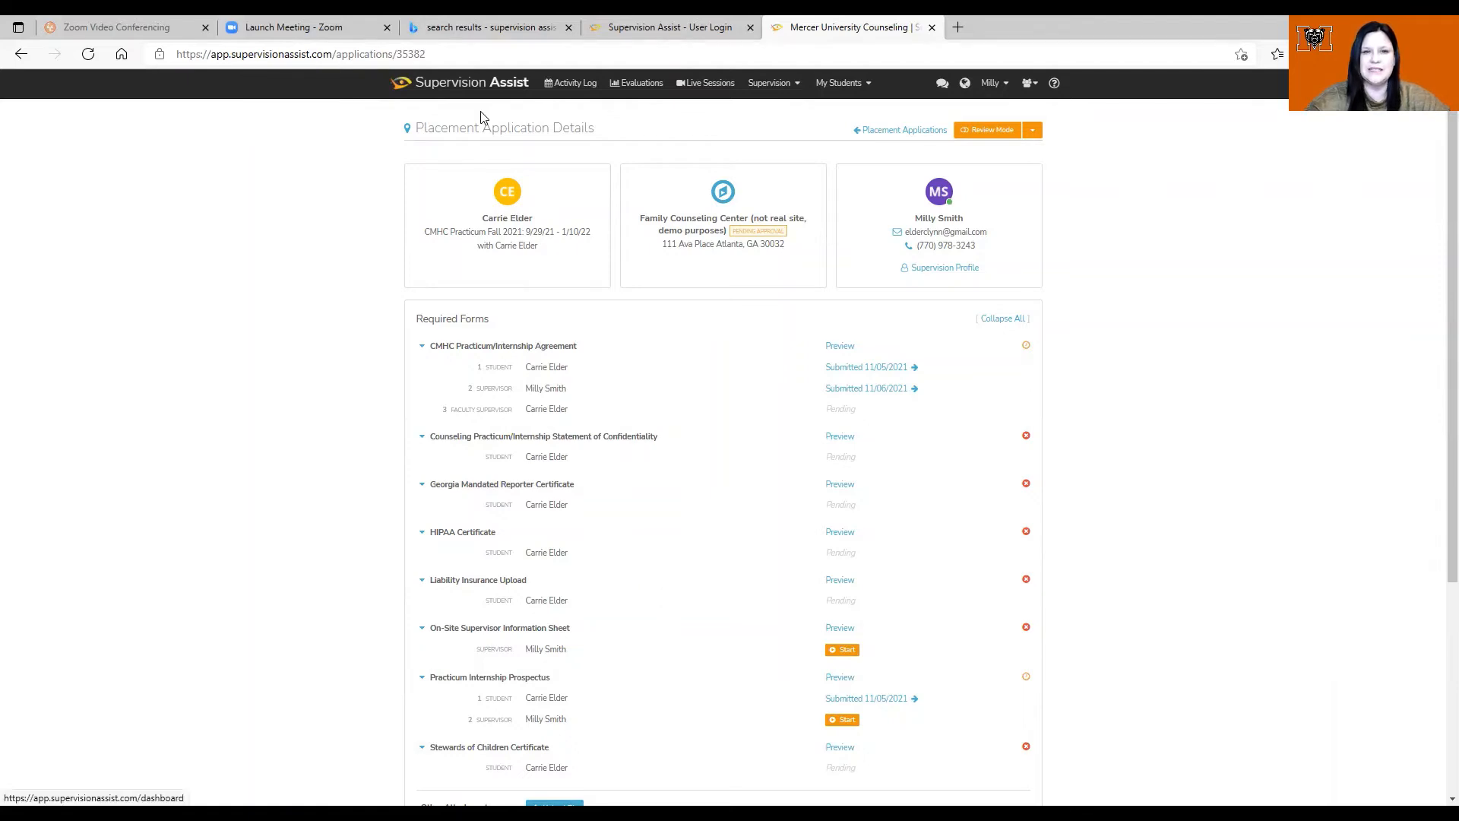
{"action": "left_click", "coordinate": [403, 89]}
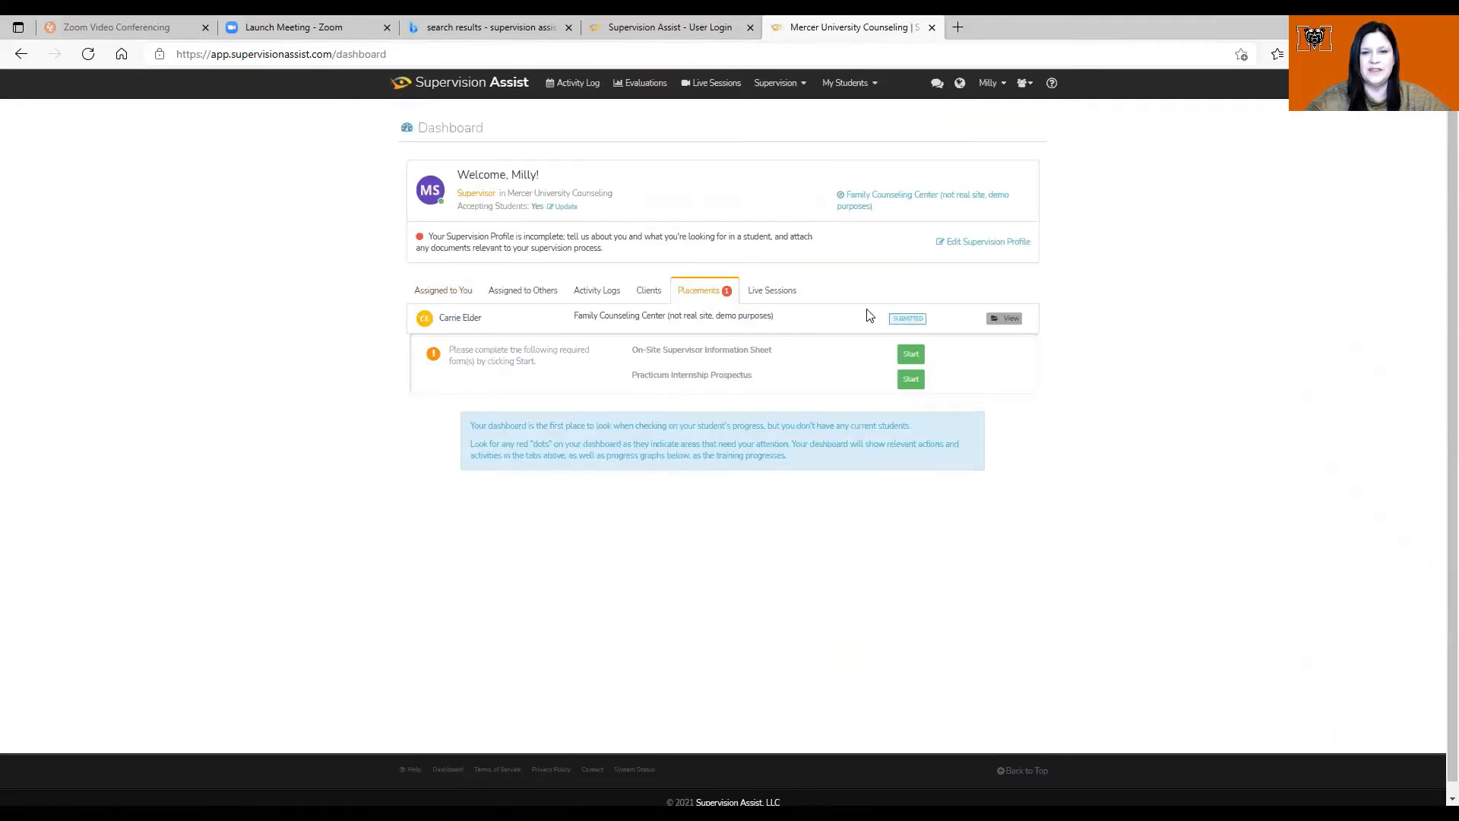
{"action": "scroll", "coordinate": [870, 316], "scroll_direction": "up", "scroll_amount": 4}
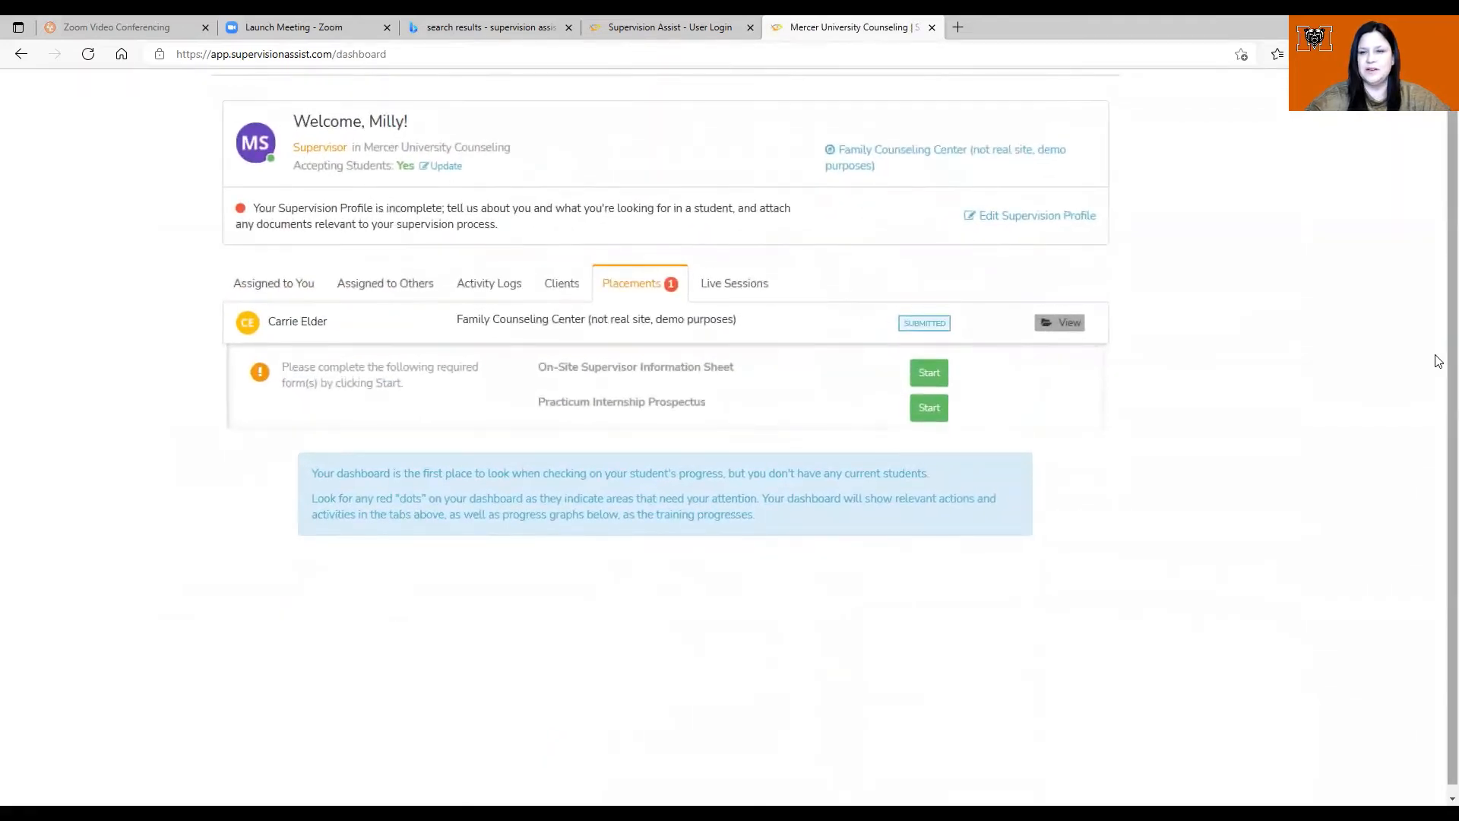
{"action": "scroll", "coordinate": [1439, 361], "scroll_direction": "up", "scroll_amount": 2}
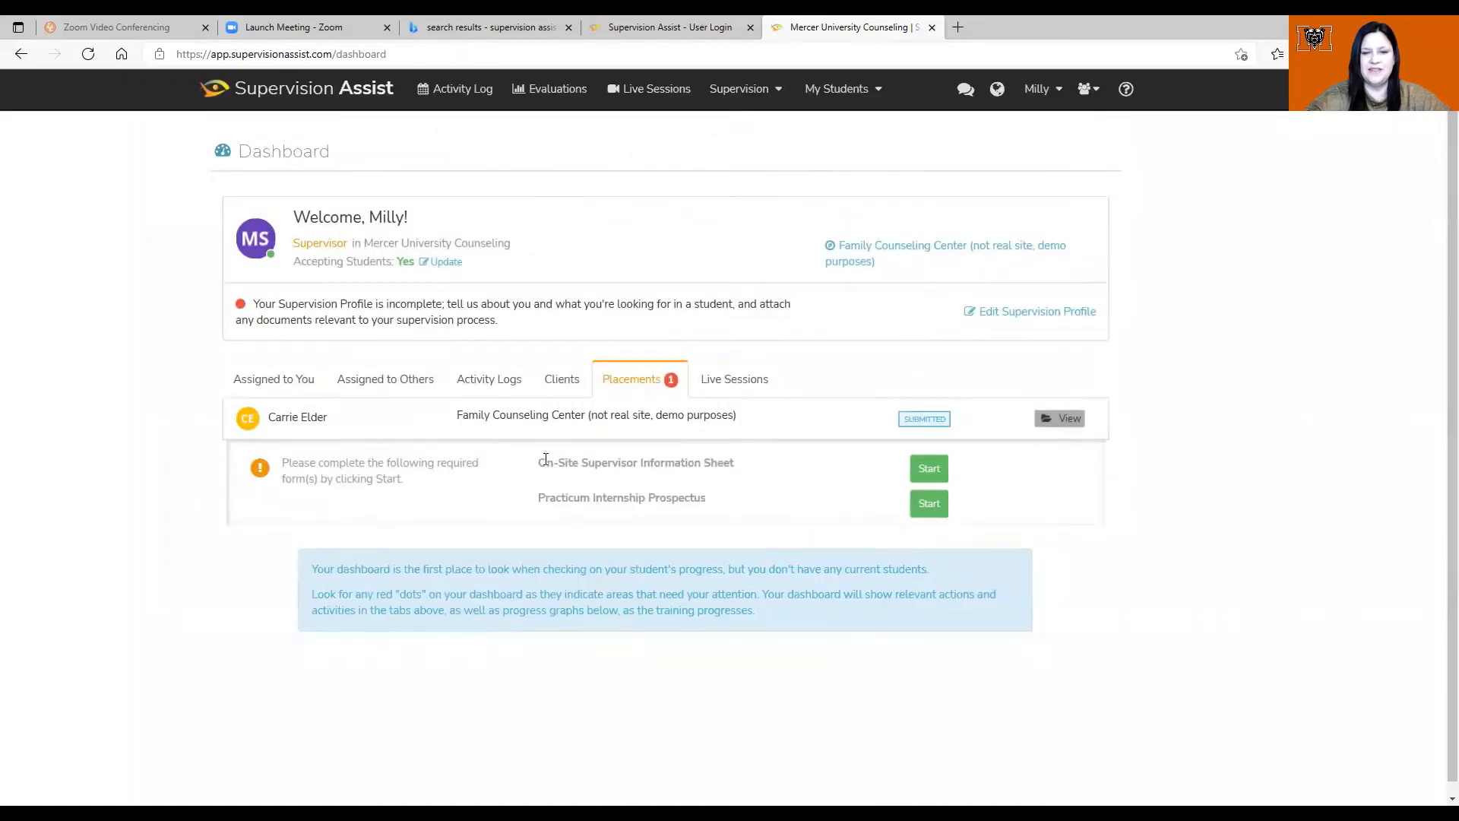
Step: Open the On-Site Supervisor Information Sheet survey for completion
{"action": "left_click", "coordinate": [928, 469]}
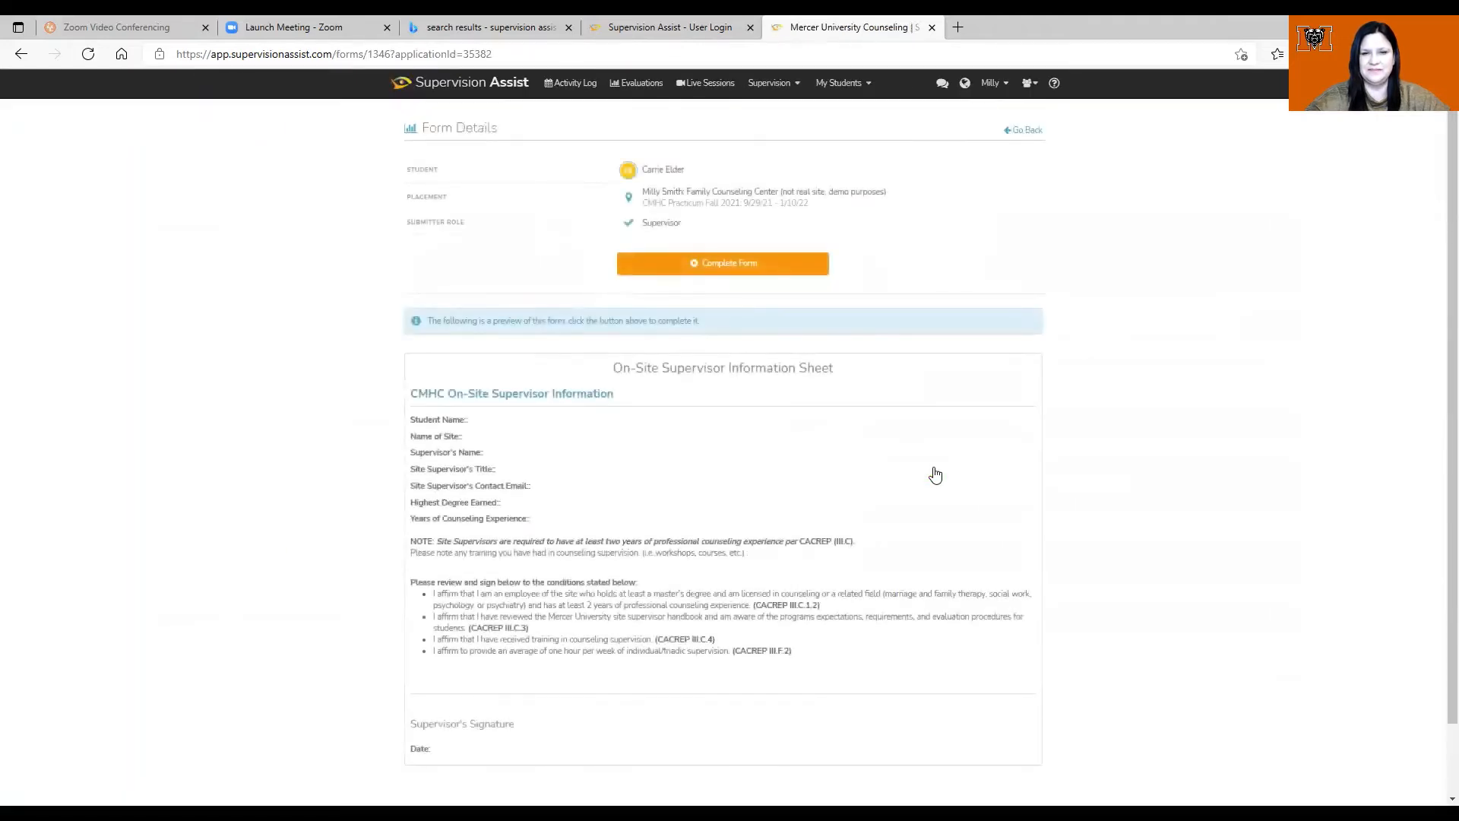
{"action": "left_click", "coordinate": [714, 266]}
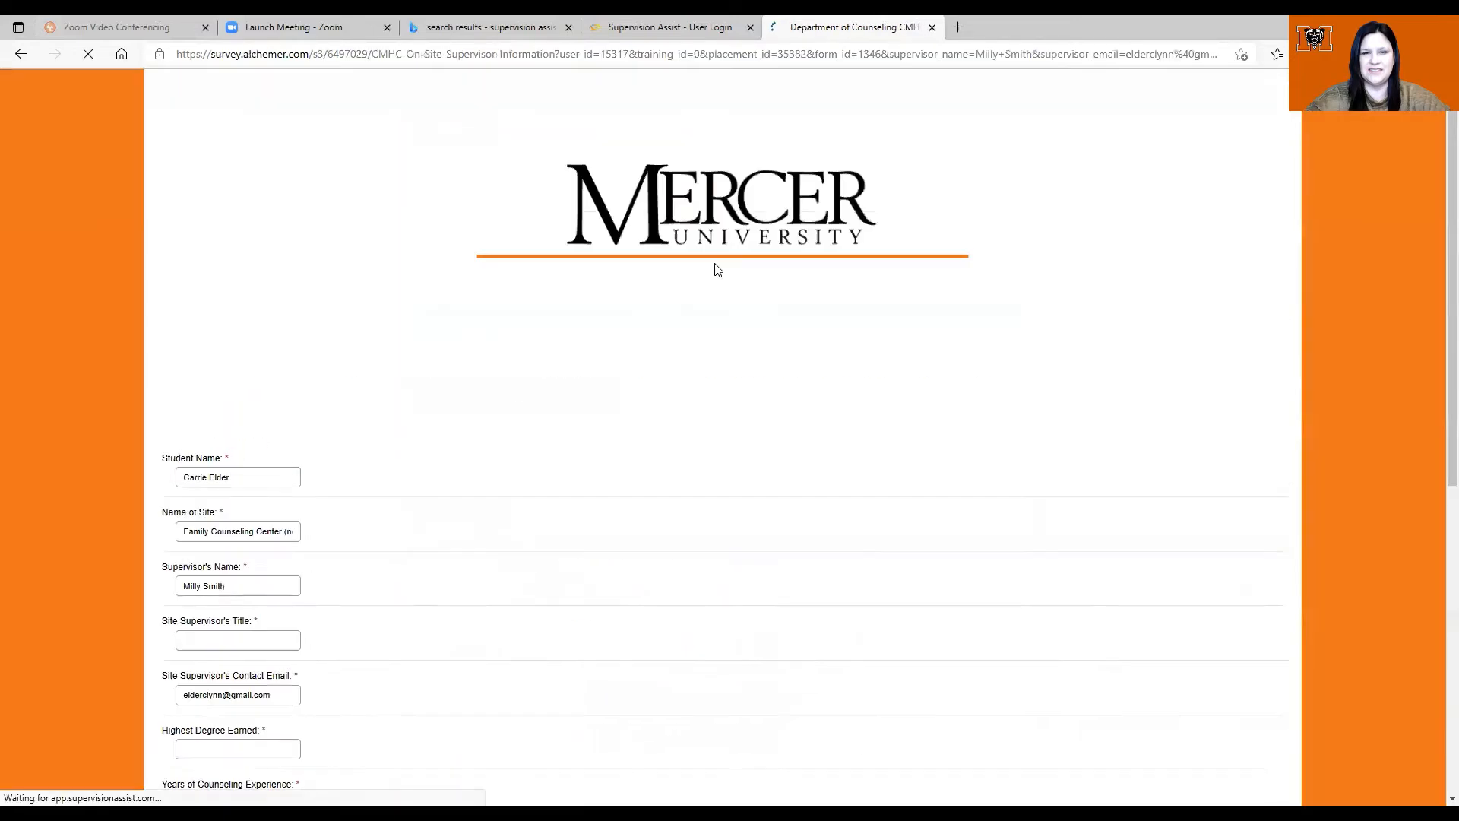
{"action": "scroll", "coordinate": [1439, 293], "scroll_direction": "down", "scroll_amount": 3}
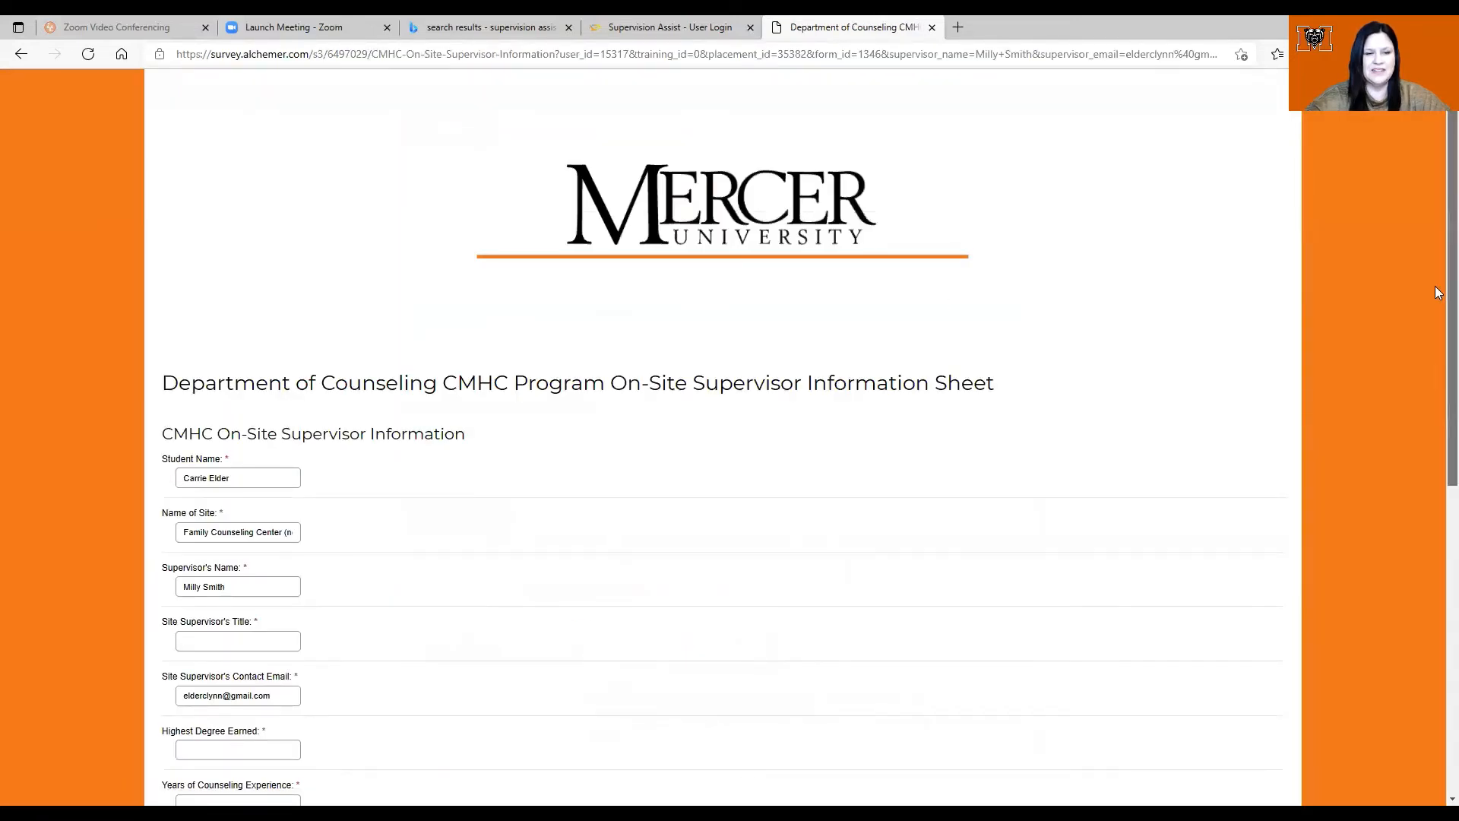
{"action": "scroll", "coordinate": [1438, 437], "scroll_direction": "down", "scroll_amount": 1}
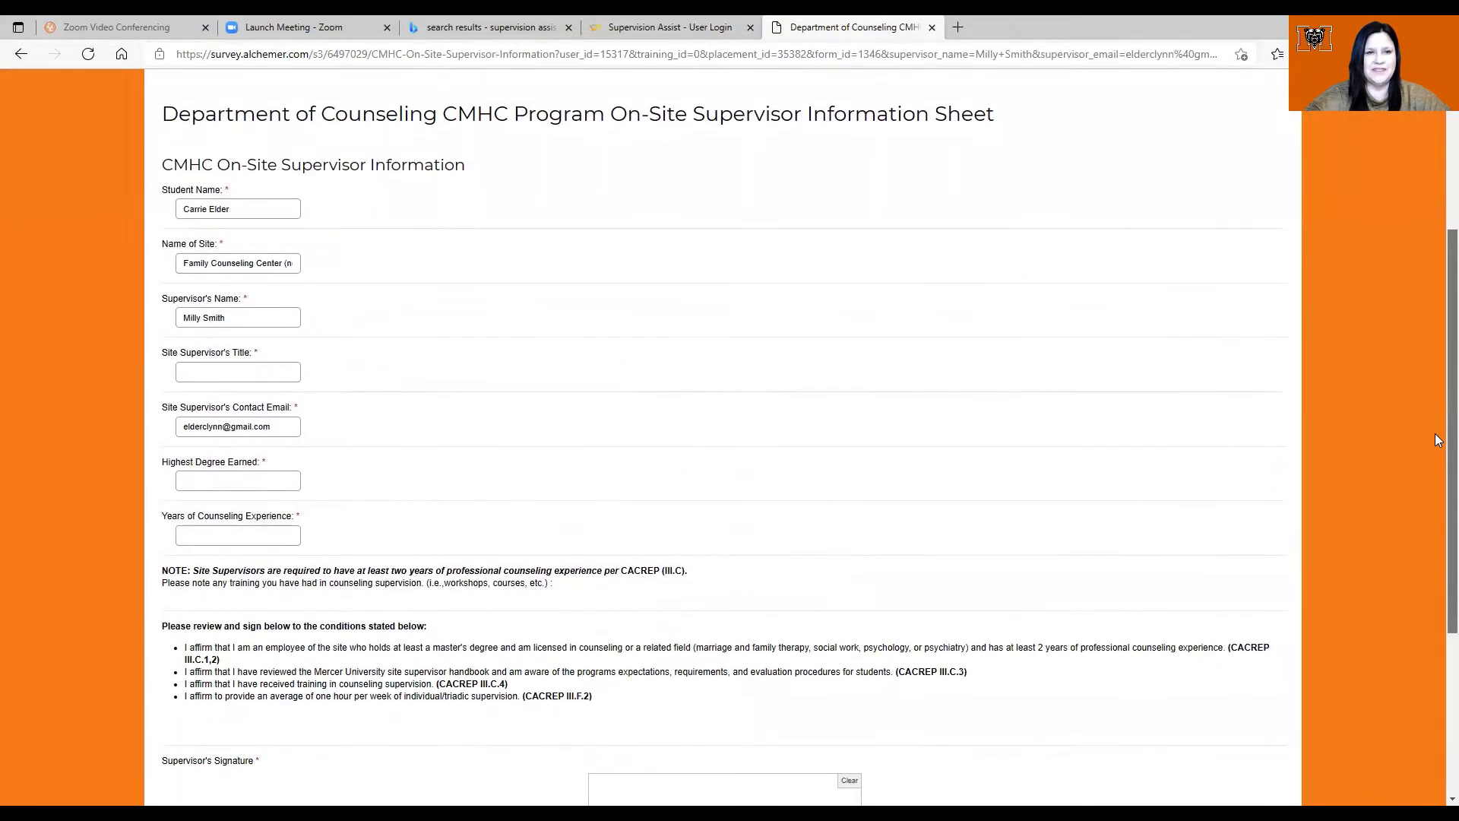
Step: Enter title Counseling, highest degree Master's, and 6 years of counseling experience
{"action": "left_click", "coordinate": [220, 371]}
{"action": "type", "text": "Counseling"}
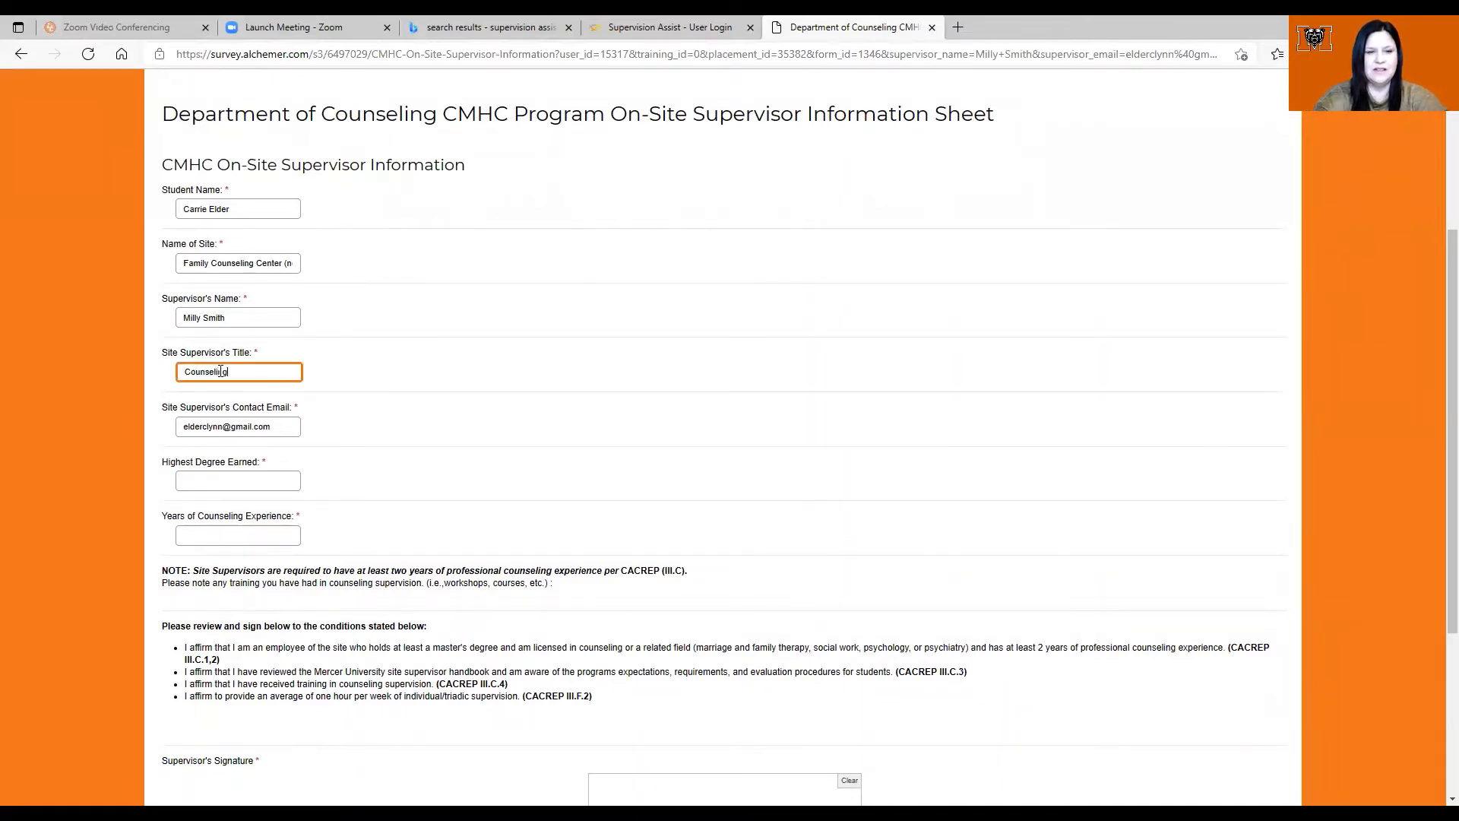
{"action": "left_click", "coordinate": [246, 483]}
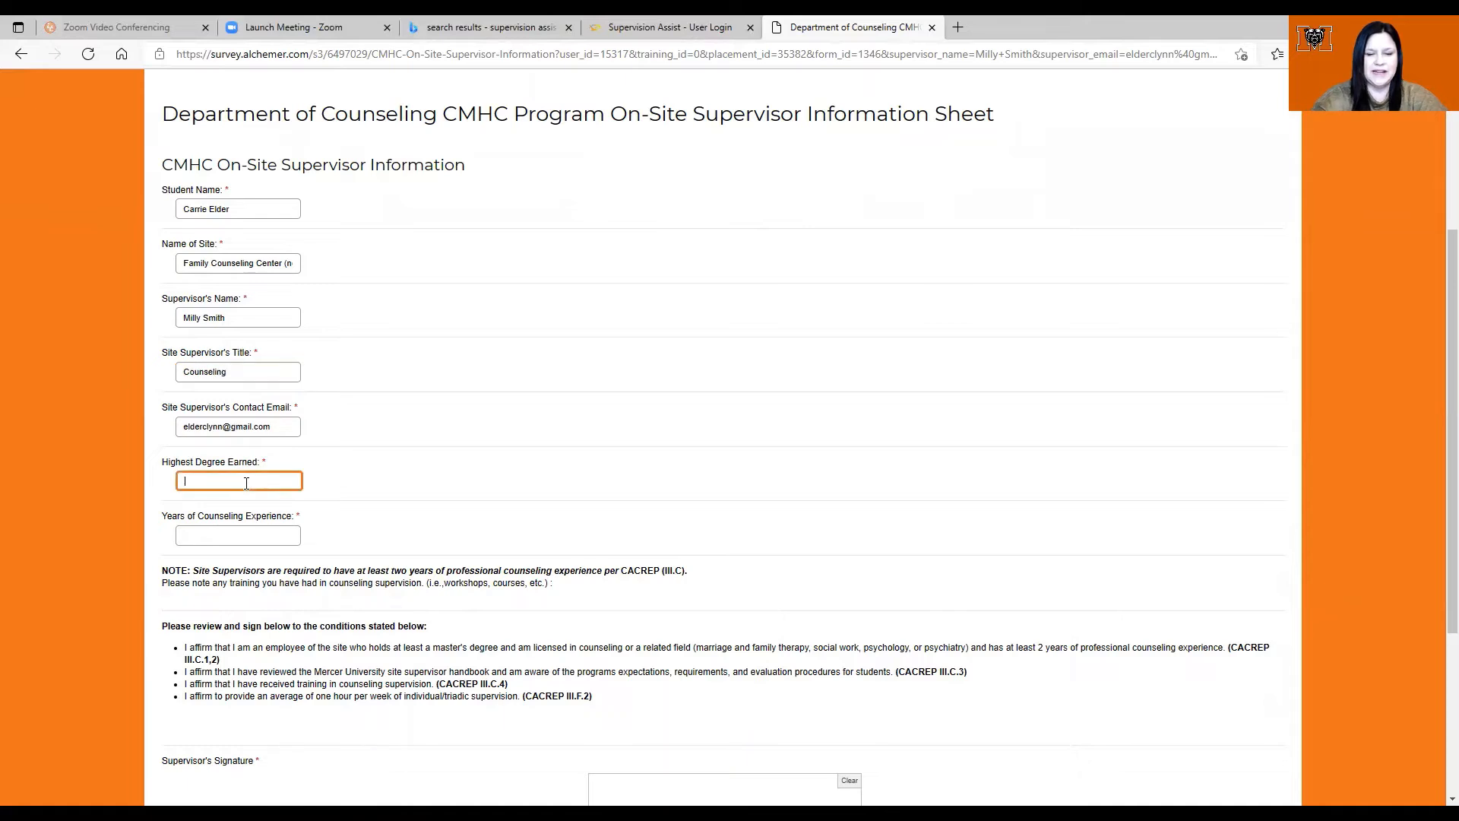
{"action": "type", "text": "Master's"}
{"action": "left_click", "coordinate": [266, 534]}
{"action": "type", "text": "6"}
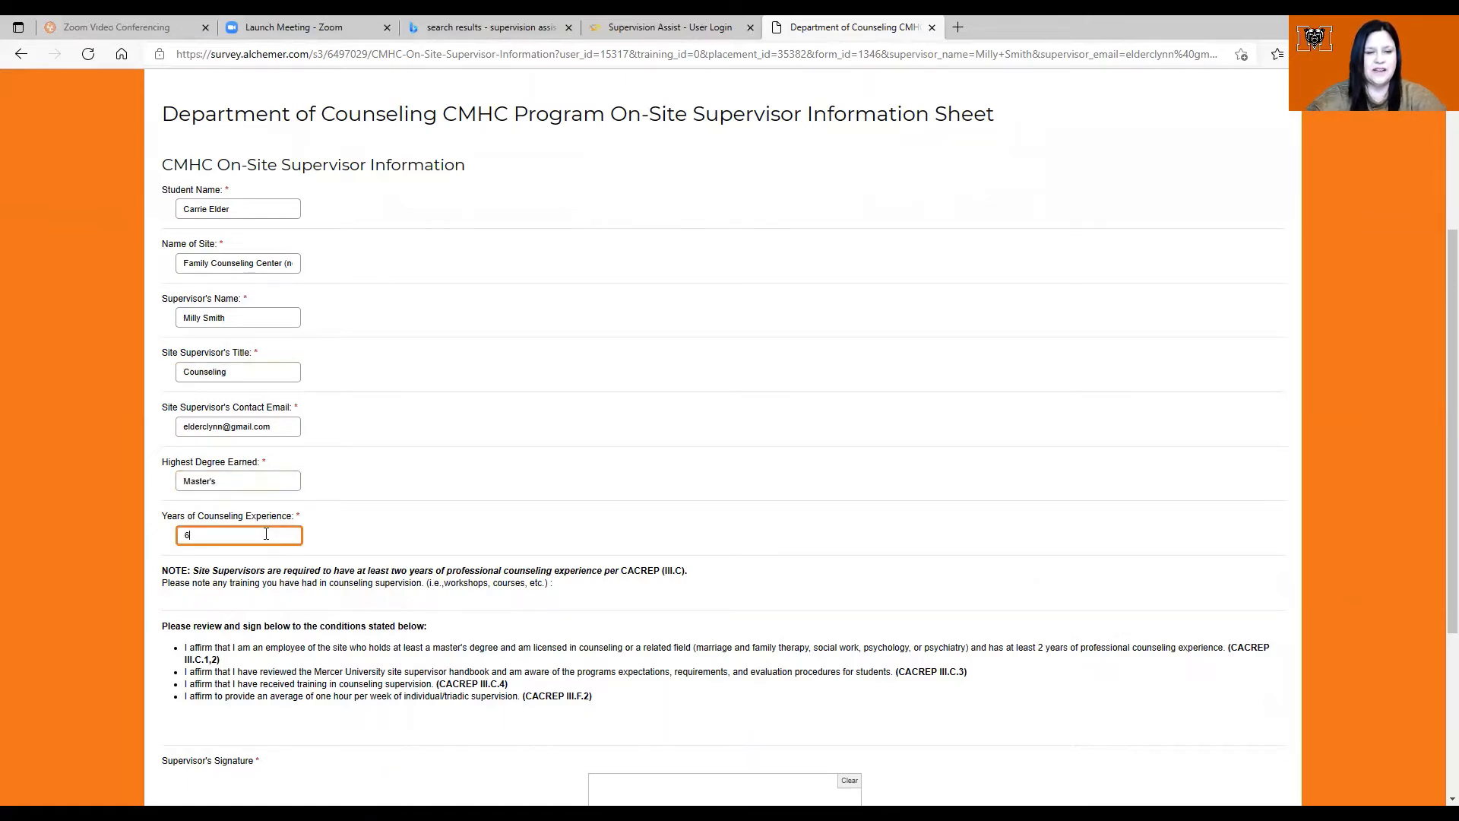
{"action": "scroll", "coordinate": [1440, 440], "scroll_direction": "down", "scroll_amount": 3}
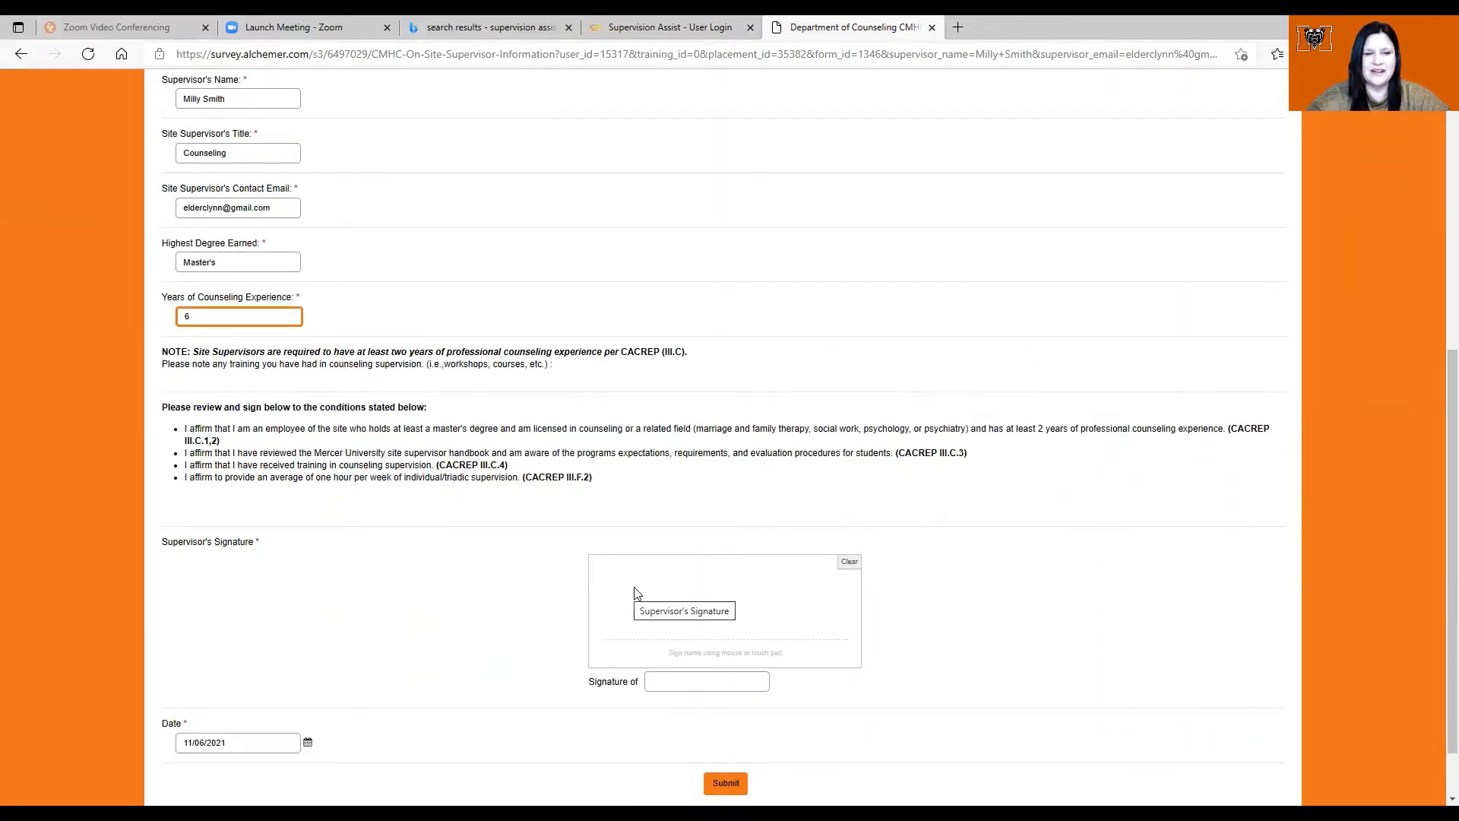
Step: Sign the information sheet, submit it, and decline Edge's offer to save form data
{"action": "left_click_drag", "start_coordinate": [635, 587], "coordinate": [770, 613]}
{"action": "left_click", "coordinate": [705, 680]}
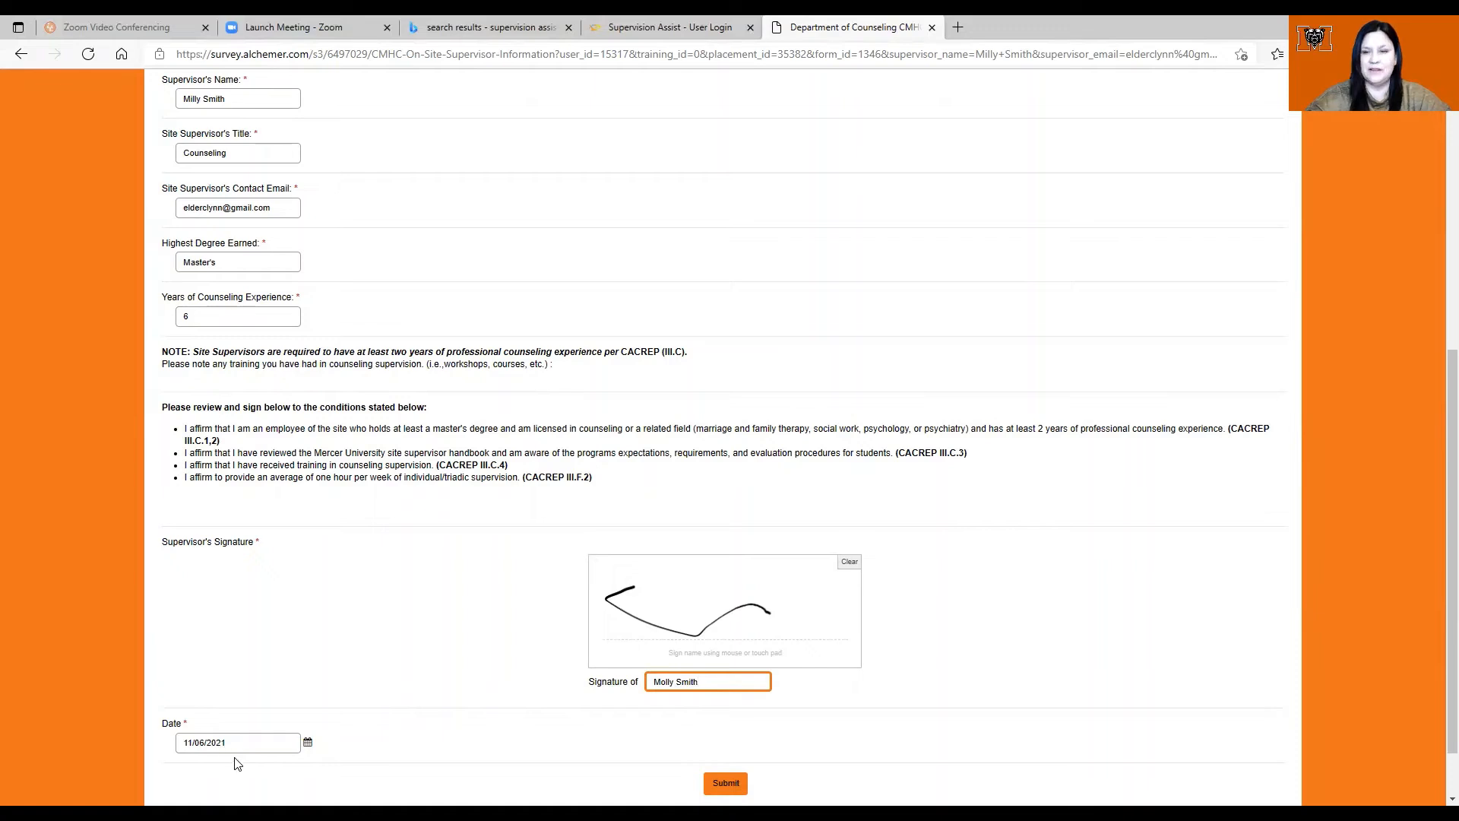
{"action": "left_click", "coordinate": [725, 784]}
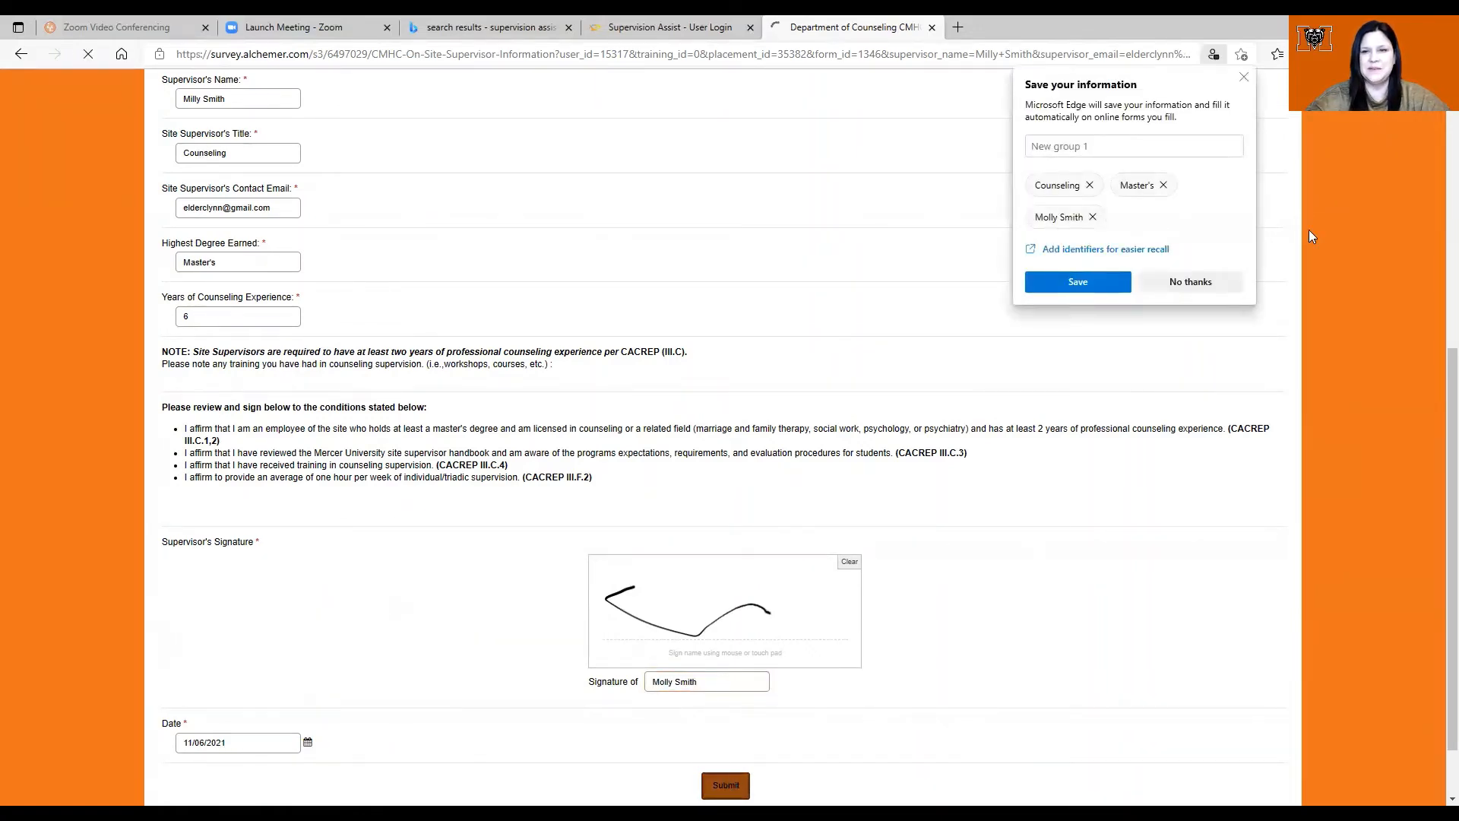
{"action": "left_click", "coordinate": [1243, 79]}
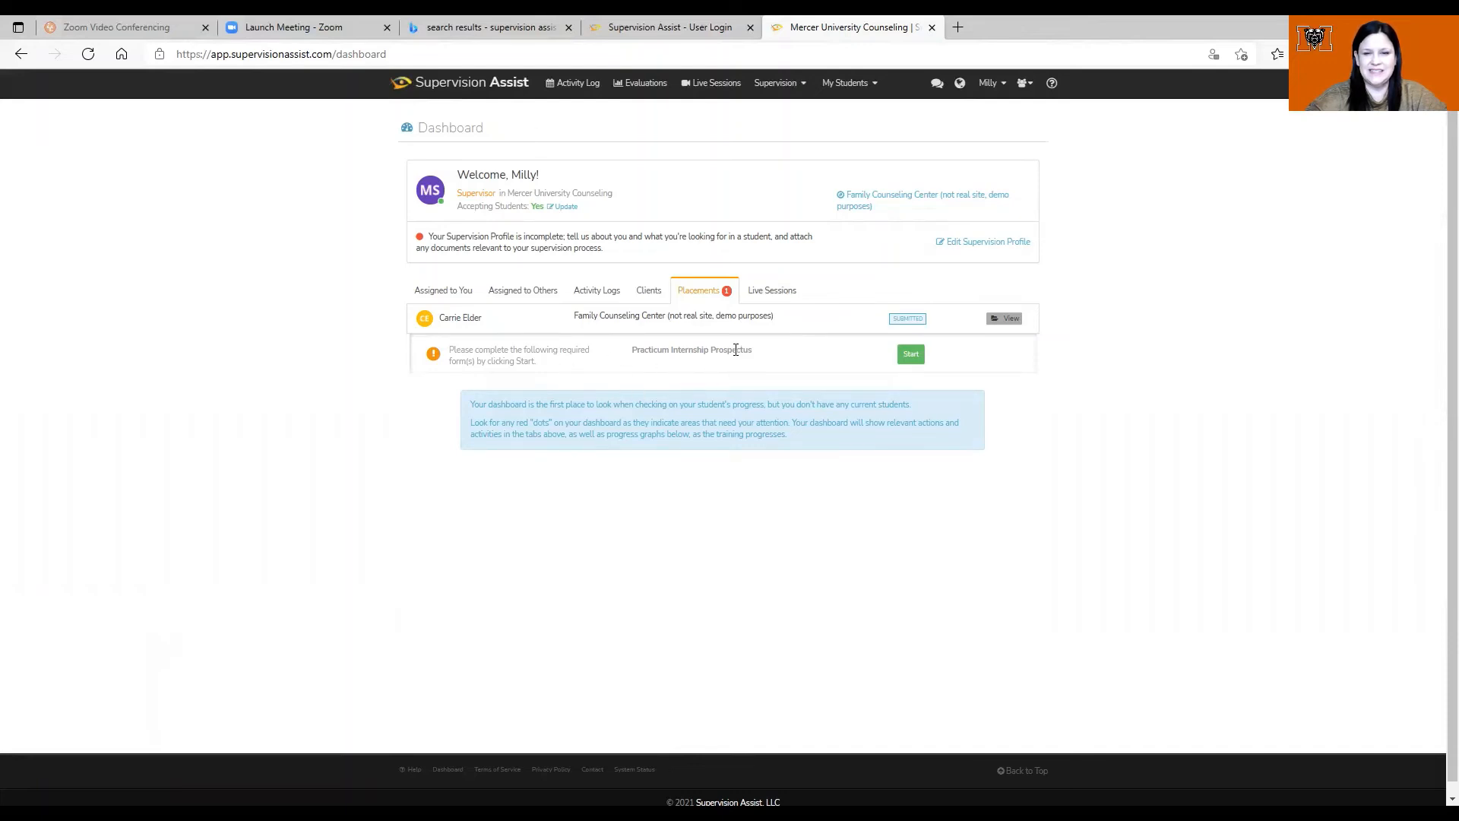
Step: Open the Practicum Internship Prospectus and check its Professional Development and Responsibilities entries
{"action": "left_click", "coordinate": [911, 357]}
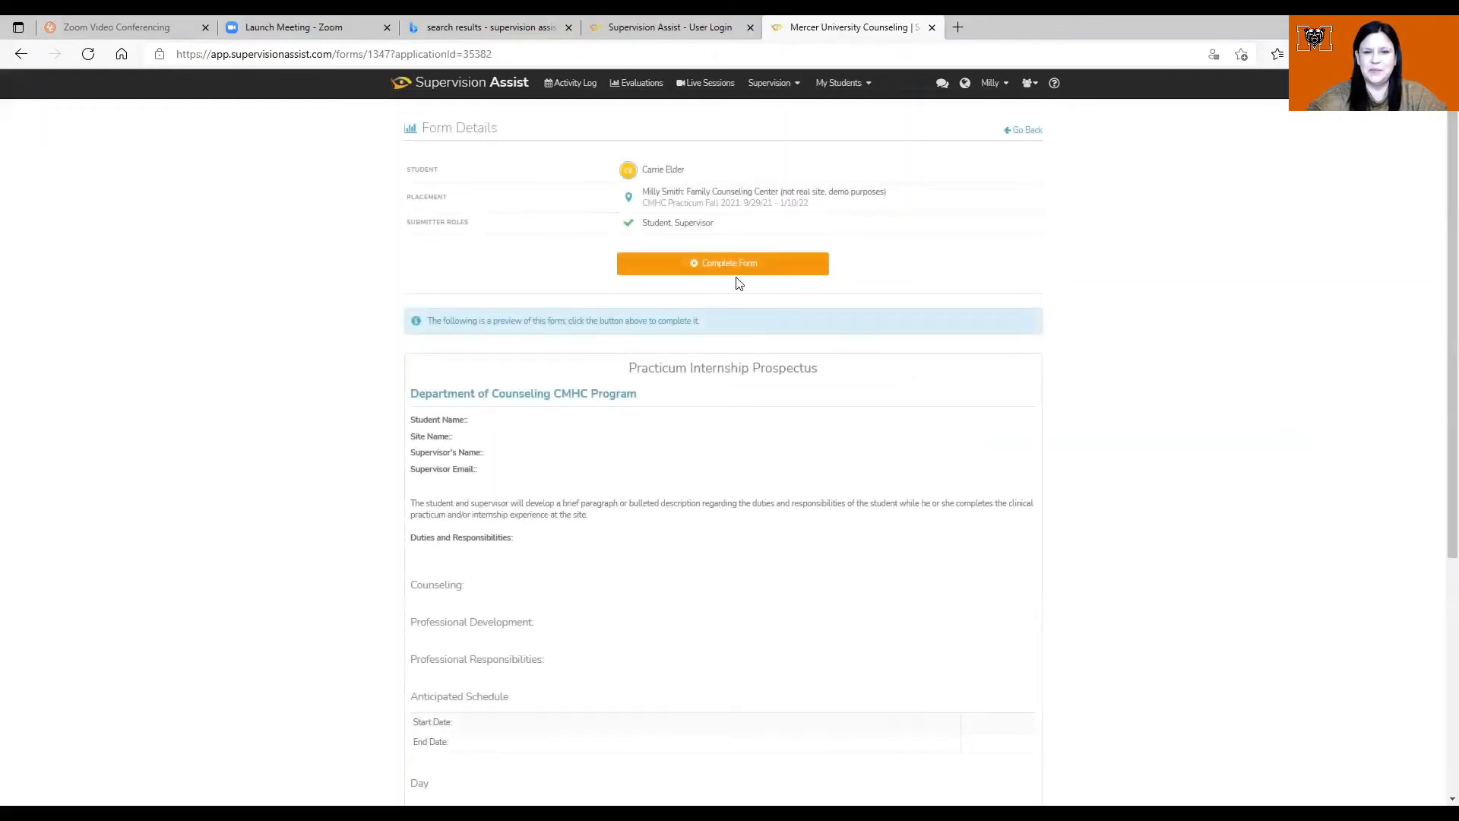
{"action": "left_click", "coordinate": [735, 272]}
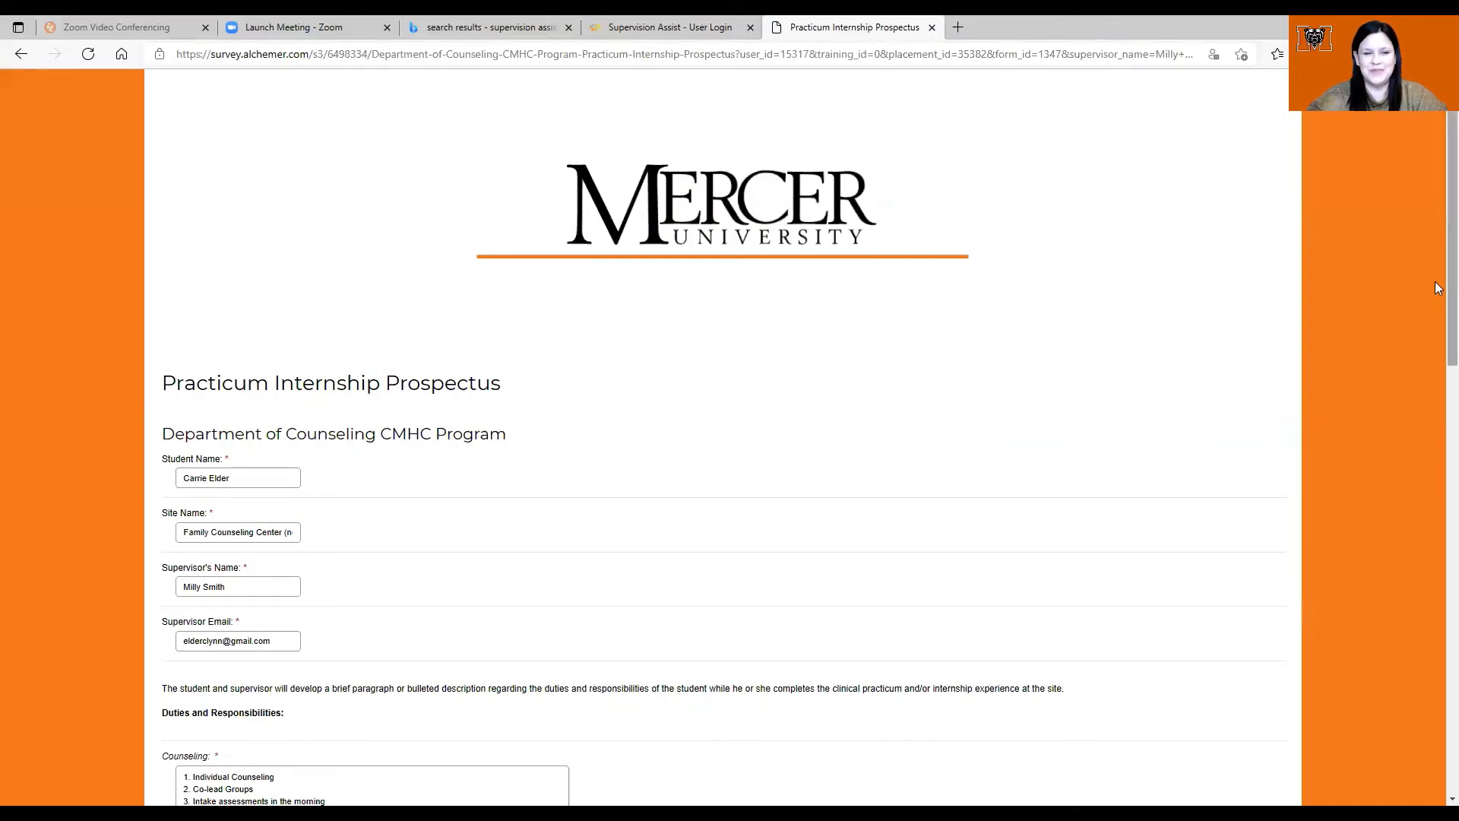
{"action": "scroll", "coordinate": [1437, 287], "scroll_direction": "down", "scroll_amount": 7}
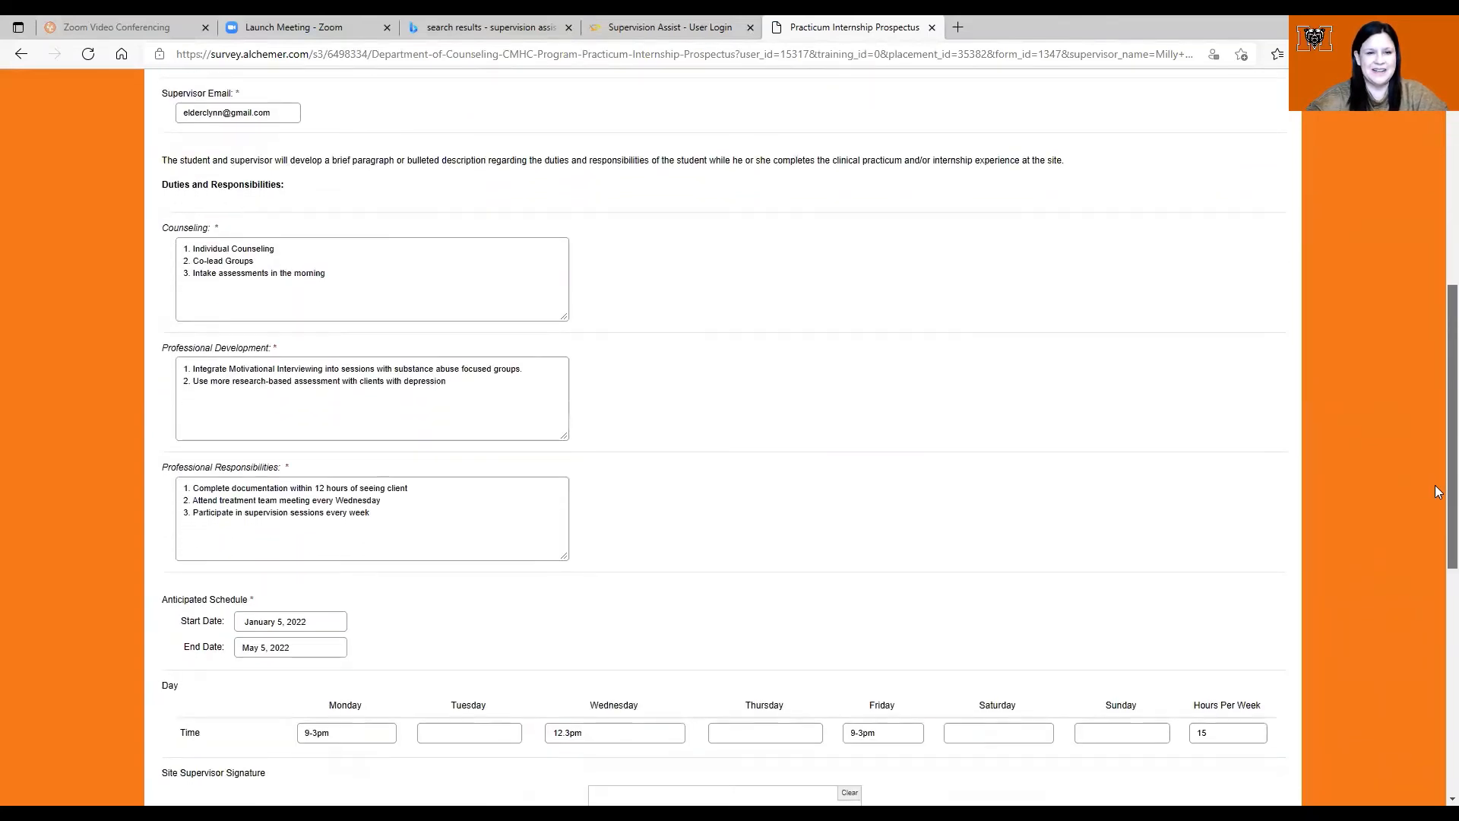
{"action": "scroll", "coordinate": [1436, 486], "scroll_direction": "up", "scroll_amount": 1}
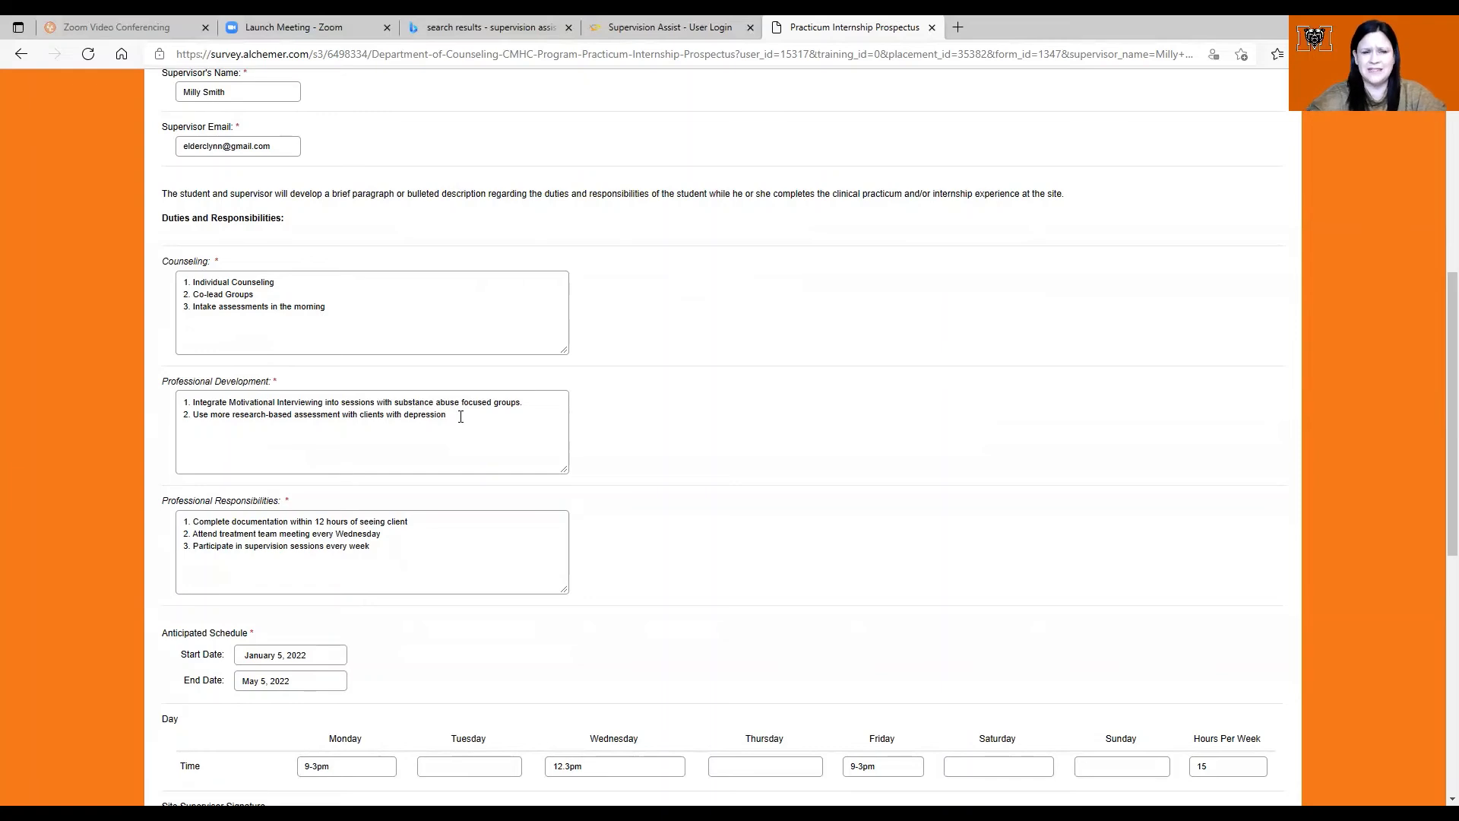
{"action": "left_click", "coordinate": [460, 416]}
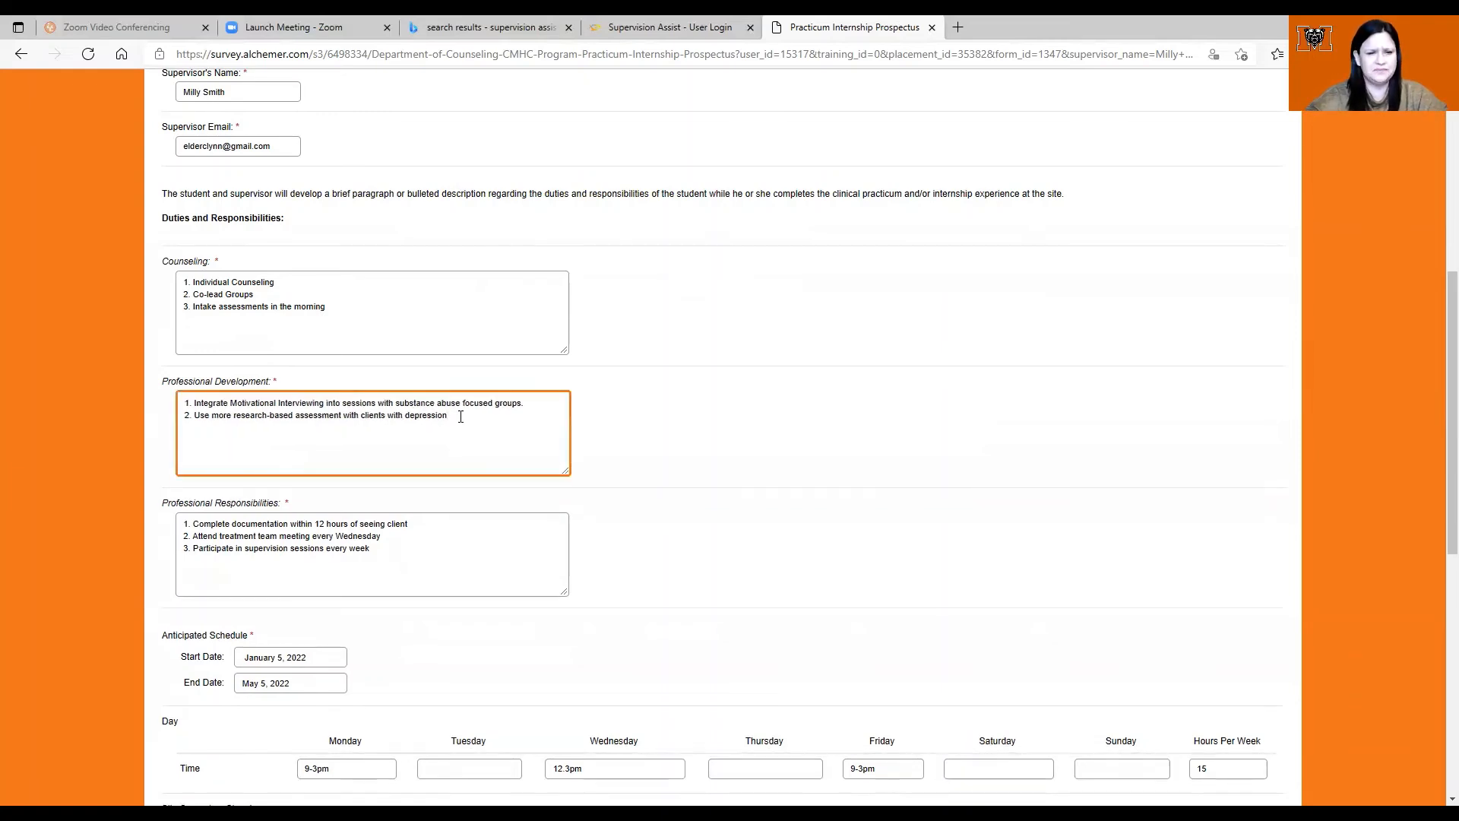
{"action": "left_click", "coordinate": [389, 549]}
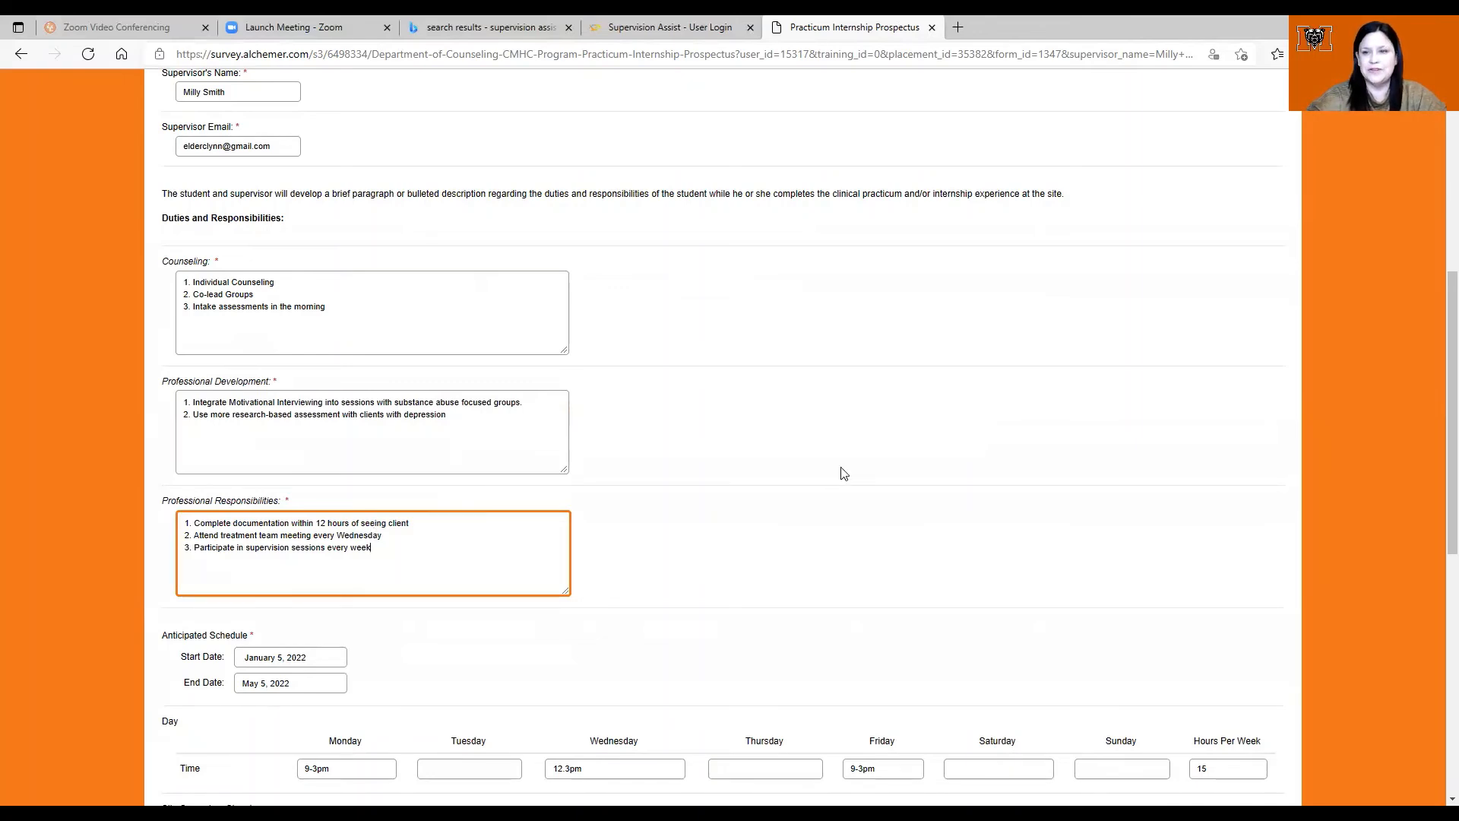
Step: Draw the site supervisor's signature, enter the supervisor's printed name, and submit the prospectus
{"action": "left_click_drag", "start_coordinate": [1437, 414], "coordinate": [1438, 518]}
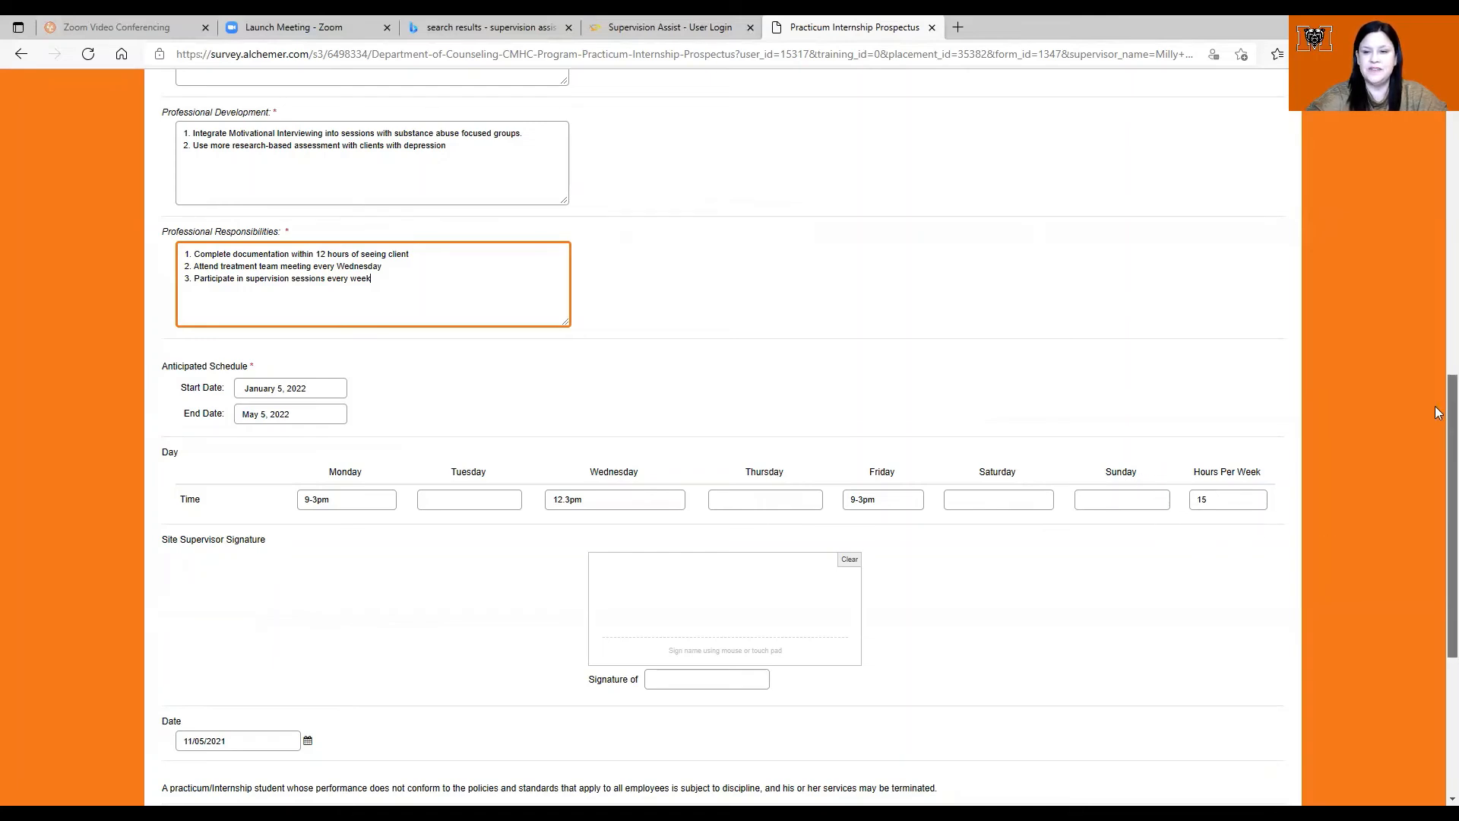
{"action": "mouse_move", "coordinate": [1438, 414]}
{"action": "left_mouse_down"}
{"action": "mouse_move", "coordinate": [1438, 571]}
{"action": "mouse_move", "coordinate": [1438, 536]}
{"action": "left_mouse_up"}
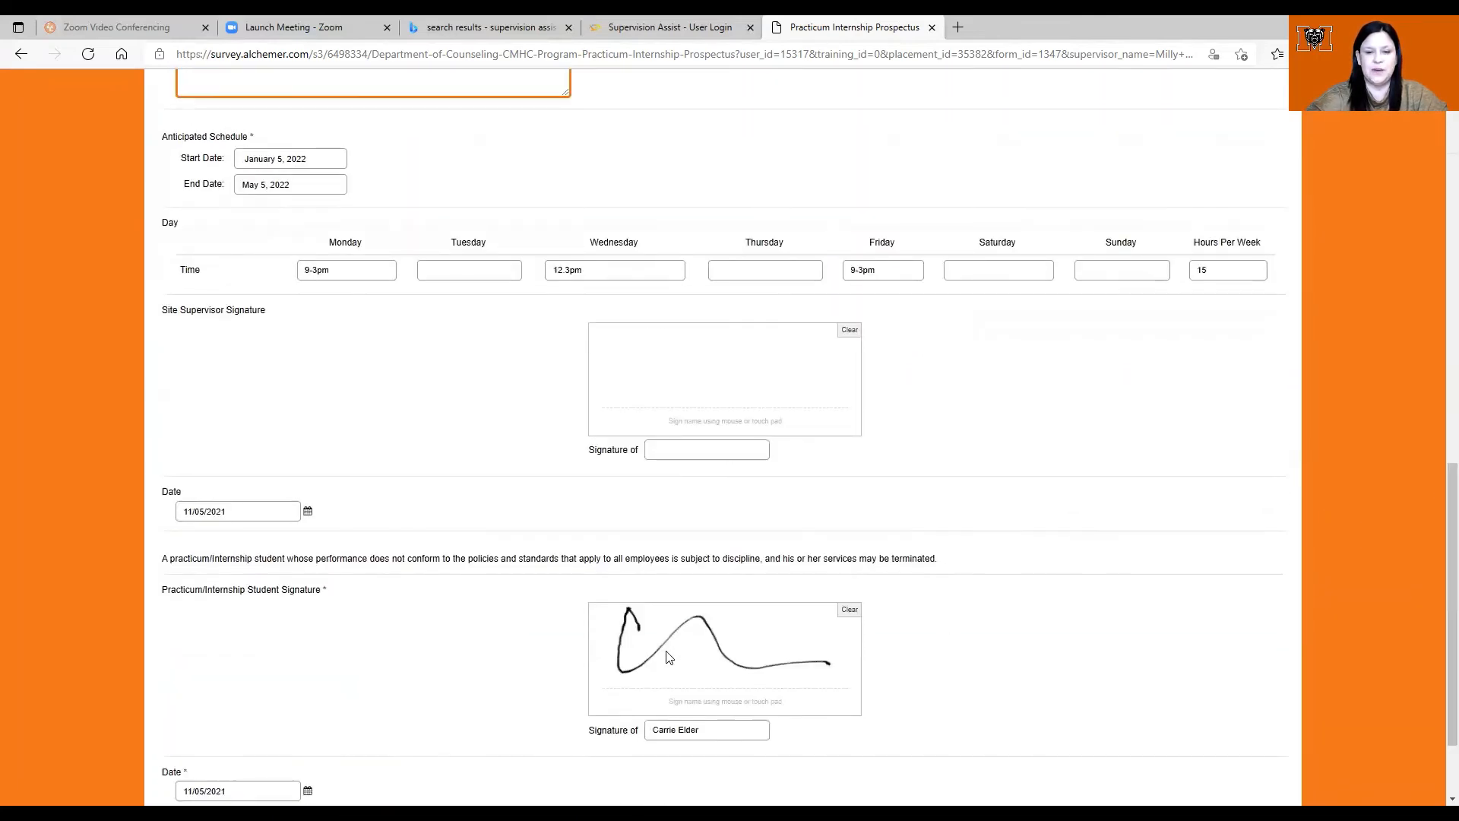
{"action": "mouse_move", "coordinate": [631, 348]}
{"action": "left_mouse_down"}
{"action": "mouse_move", "coordinate": [659, 391]}
{"action": "mouse_move", "coordinate": [793, 368]}
{"action": "left_mouse_up"}
{"action": "left_click", "coordinate": [663, 449]}
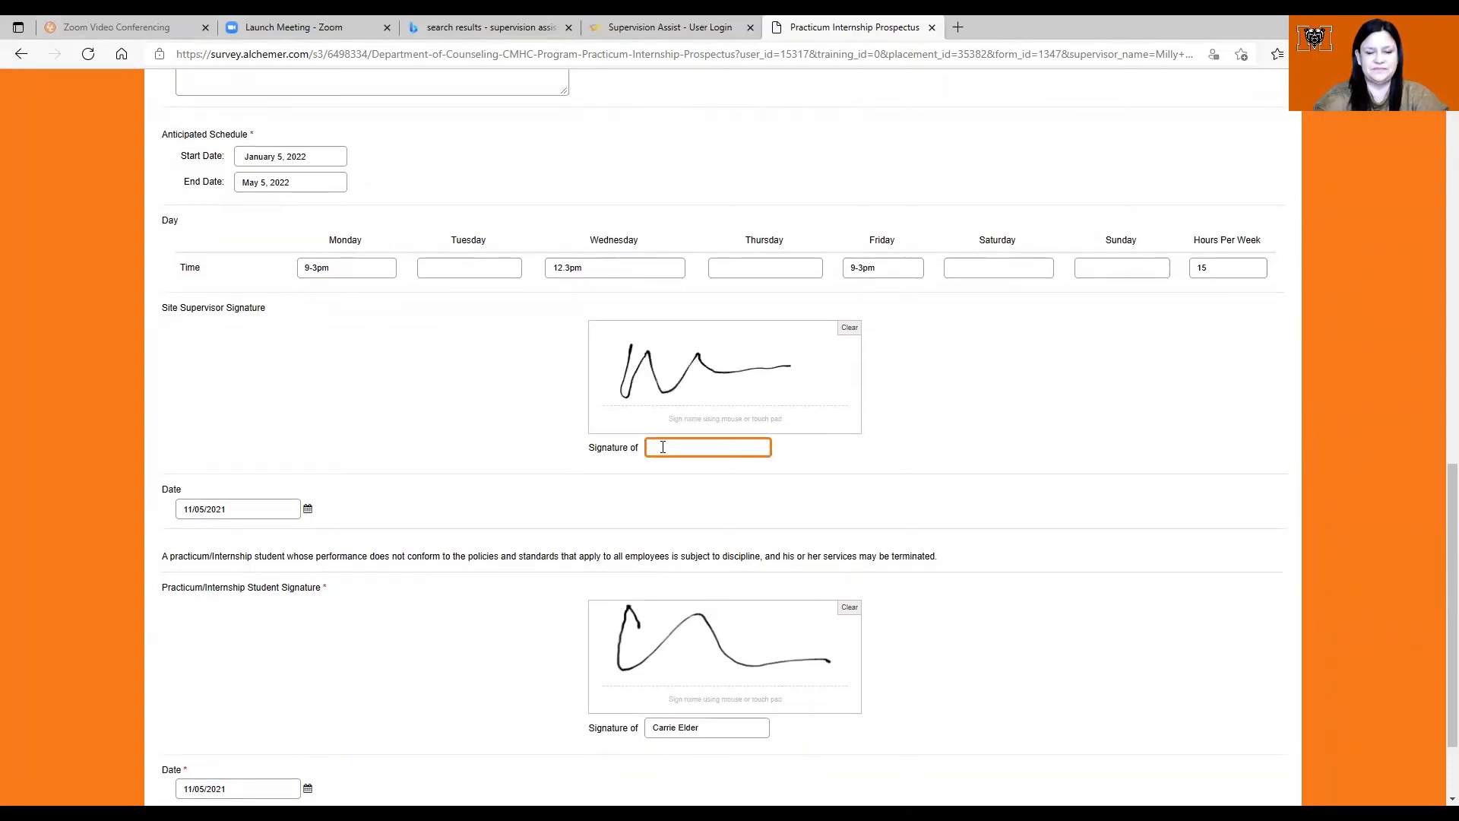
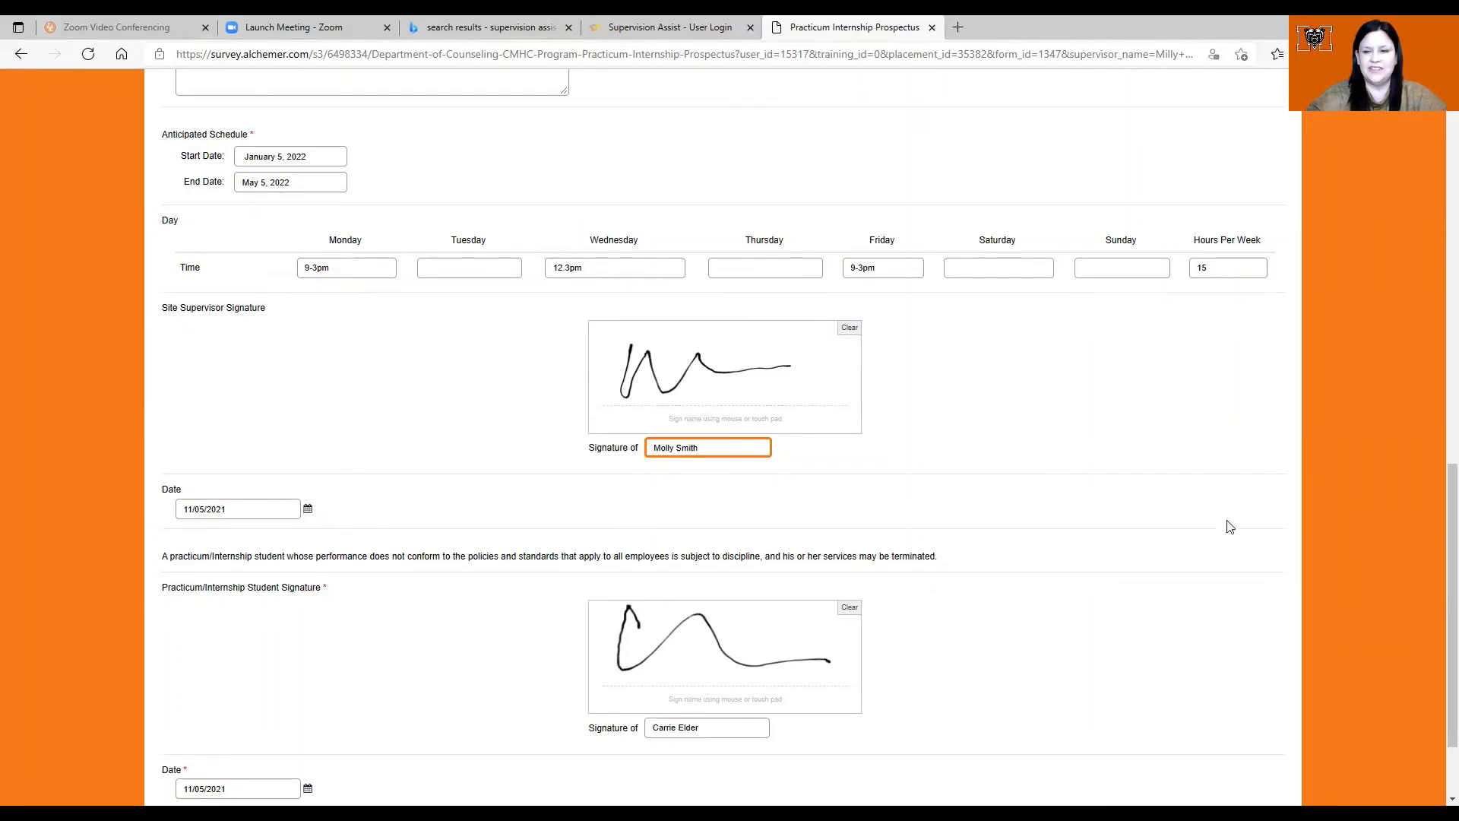
{"action": "scroll", "coordinate": [1436, 513], "scroll_direction": "down", "scroll_amount": 3}
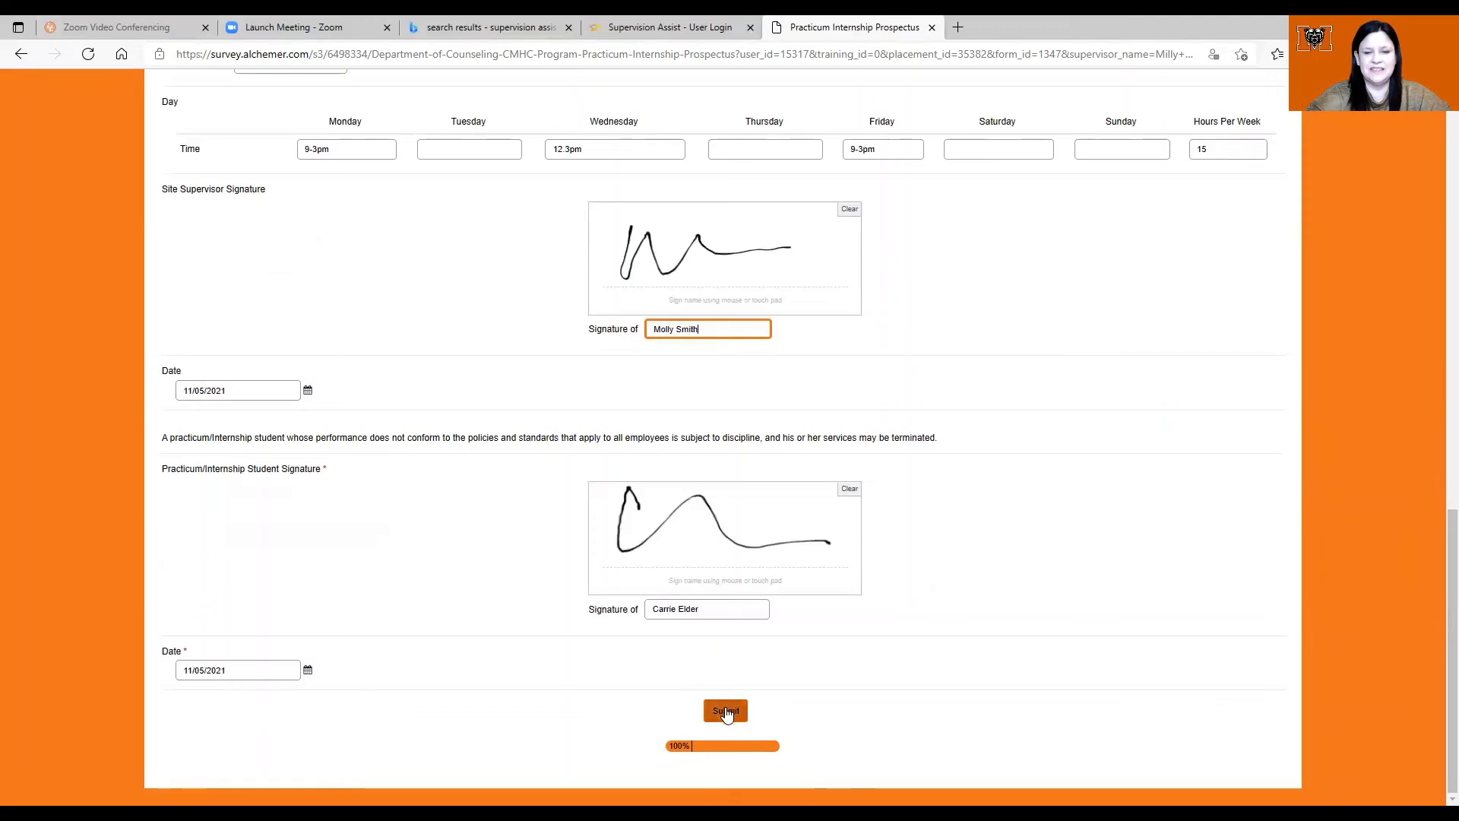
{"action": "left_click", "coordinate": [726, 713]}
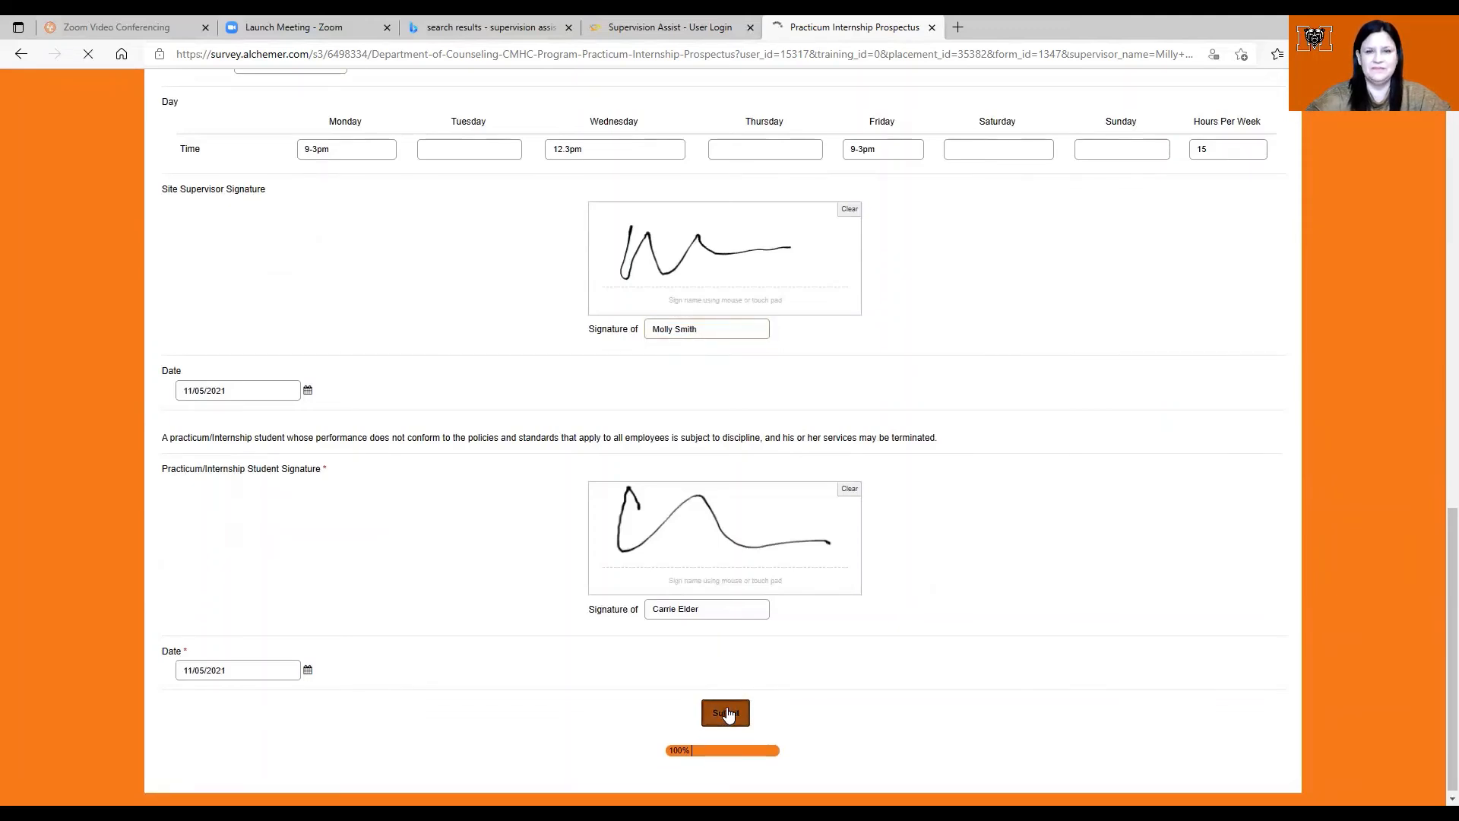